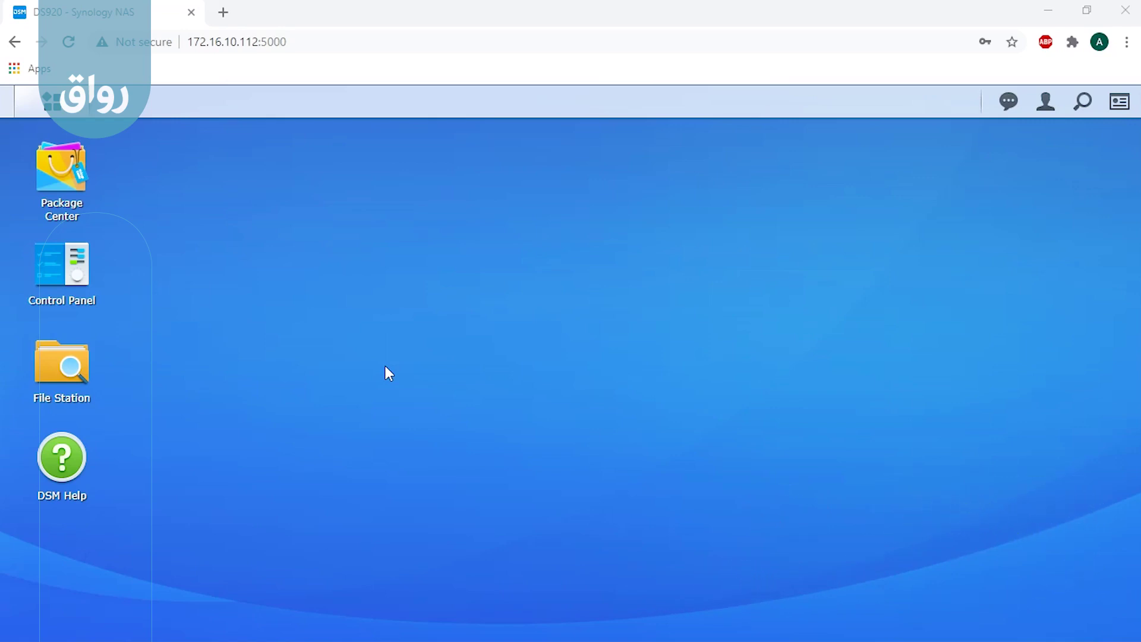
Step: In Package Center, search for 'cloudsync', then list All Packages to locate Cloud Sync
{"action": "left_click", "coordinate": [71, 185]}
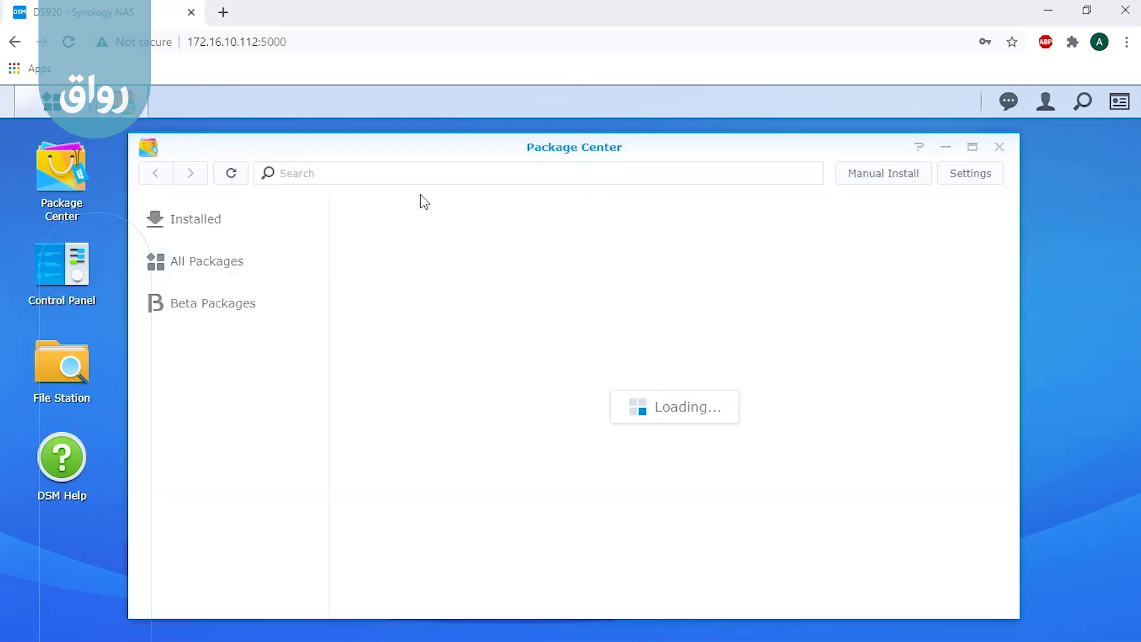
{"action": "left_click", "coordinate": [403, 175]}
{"action": "type", "text": "cloudsync"}
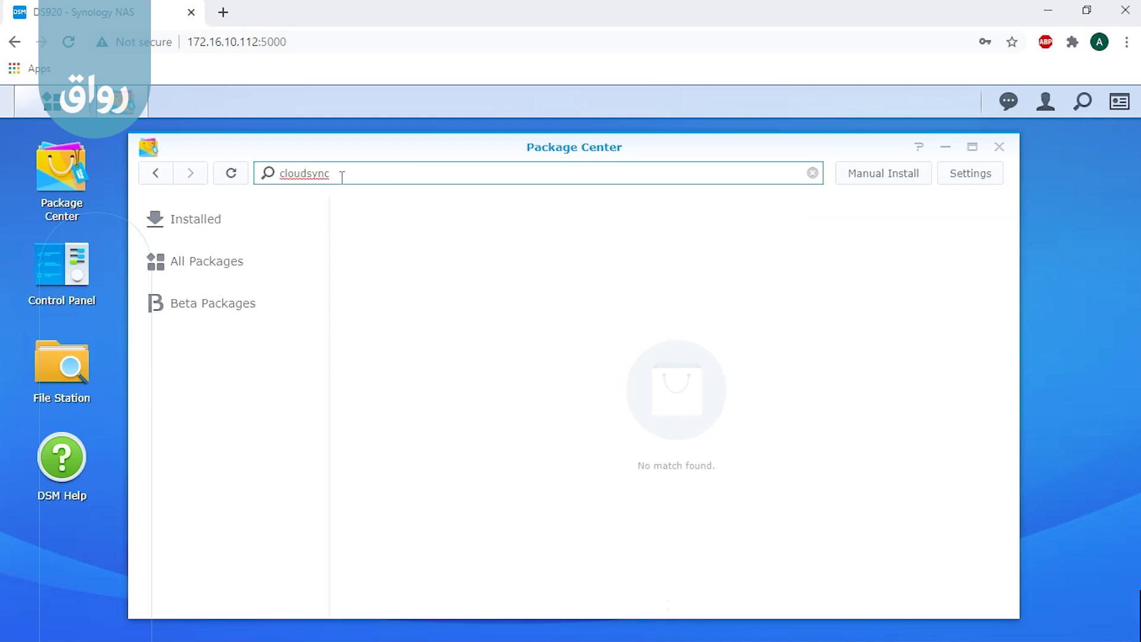
{"action": "left_click", "coordinate": [203, 263]}
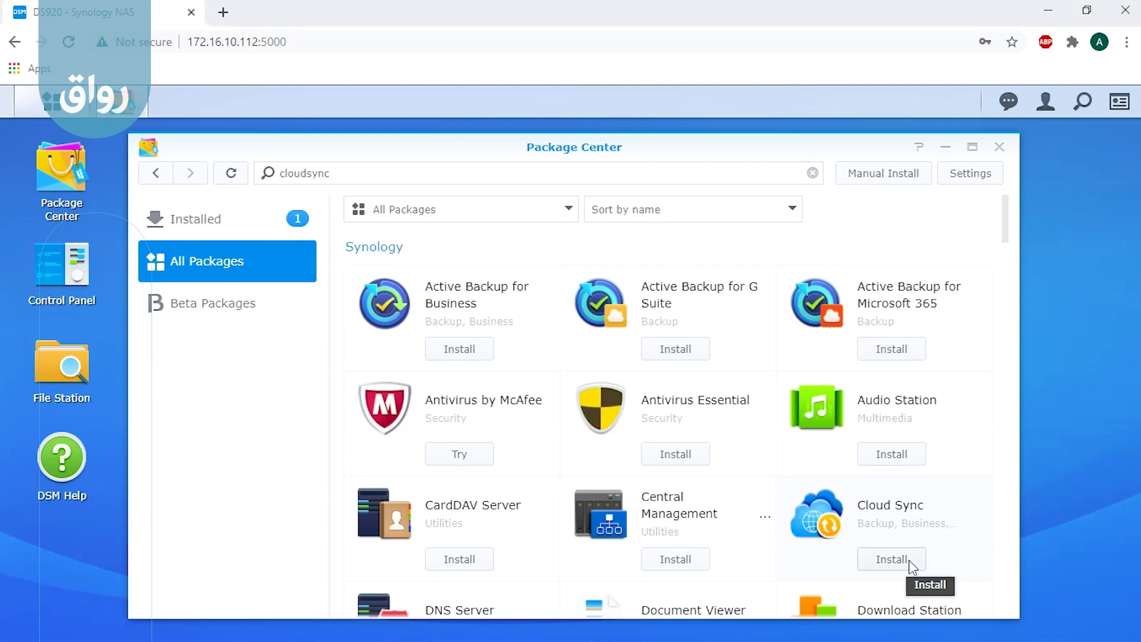
Step: Install the Cloud Sync package and bring up the Main Menu of installed apps
{"action": "left_click", "coordinate": [909, 563]}
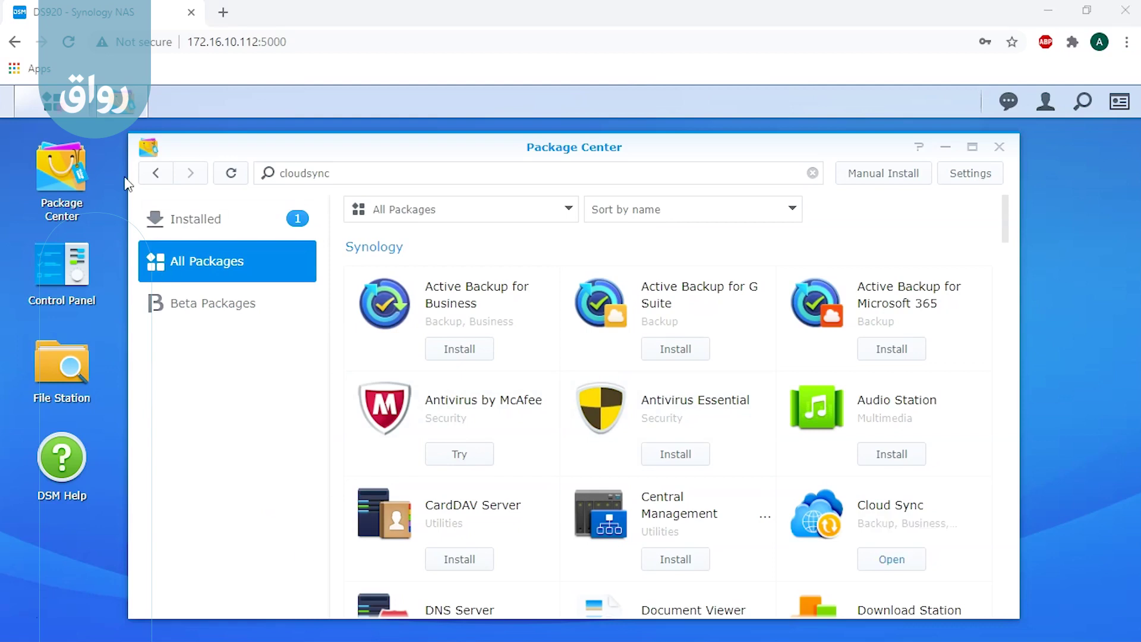
{"action": "left_click", "coordinate": [70, 113]}
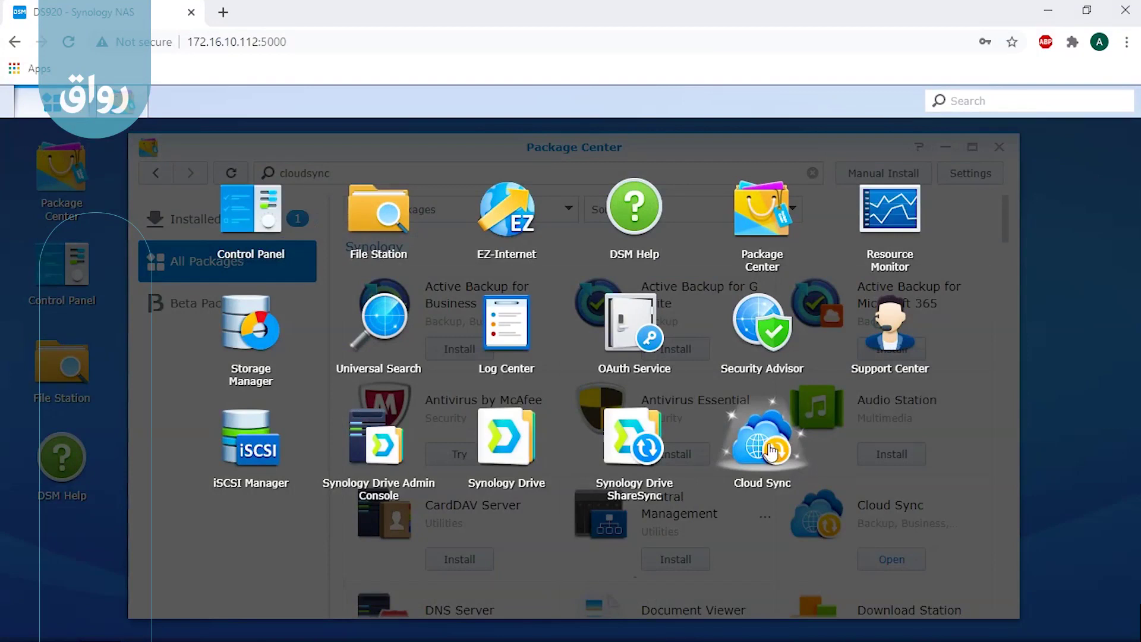
Step: Launch Cloud Sync, choose Dropbox as the cloud provider, and continue to the Dropbox sign-in
{"action": "left_click", "coordinate": [763, 443]}
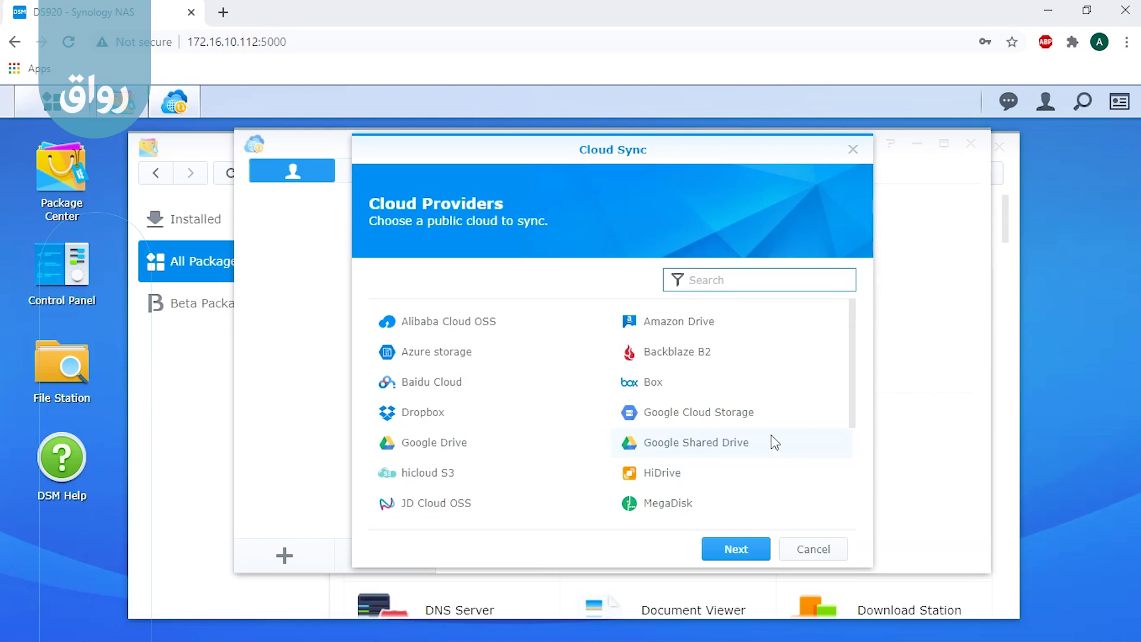
{"action": "left_click", "coordinate": [854, 394]}
{"action": "left_click_drag", "start_coordinate": [855, 394], "coordinate": [852, 377]}
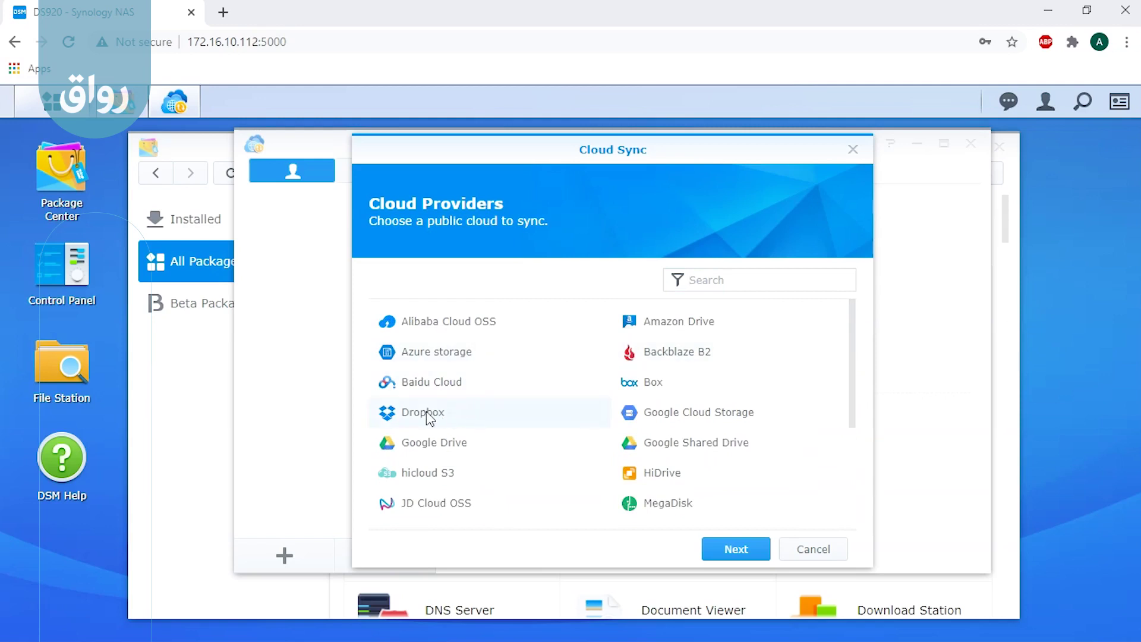
{"action": "left_click", "coordinate": [736, 549]}
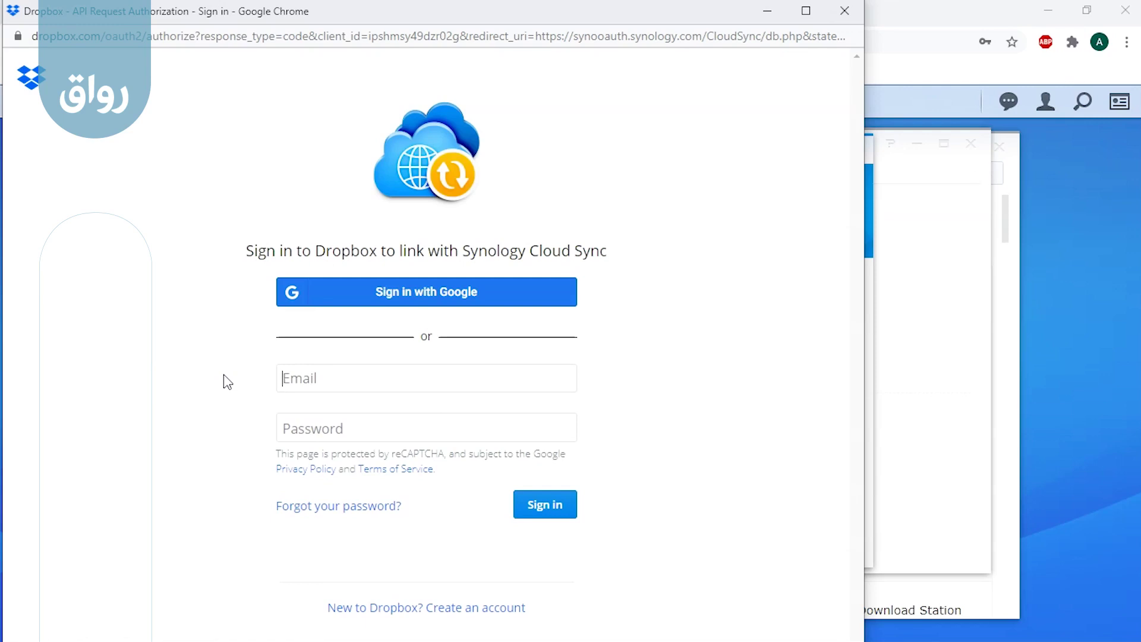
Step: Sign in to Dropbox with the account e-mail and password, then allow and agree to Cloud Sync access
{"action": "key", "text": "Tab"}
{"action": "type", "text": "••••••••"}
{"action": "left_click", "coordinate": [546, 508]}
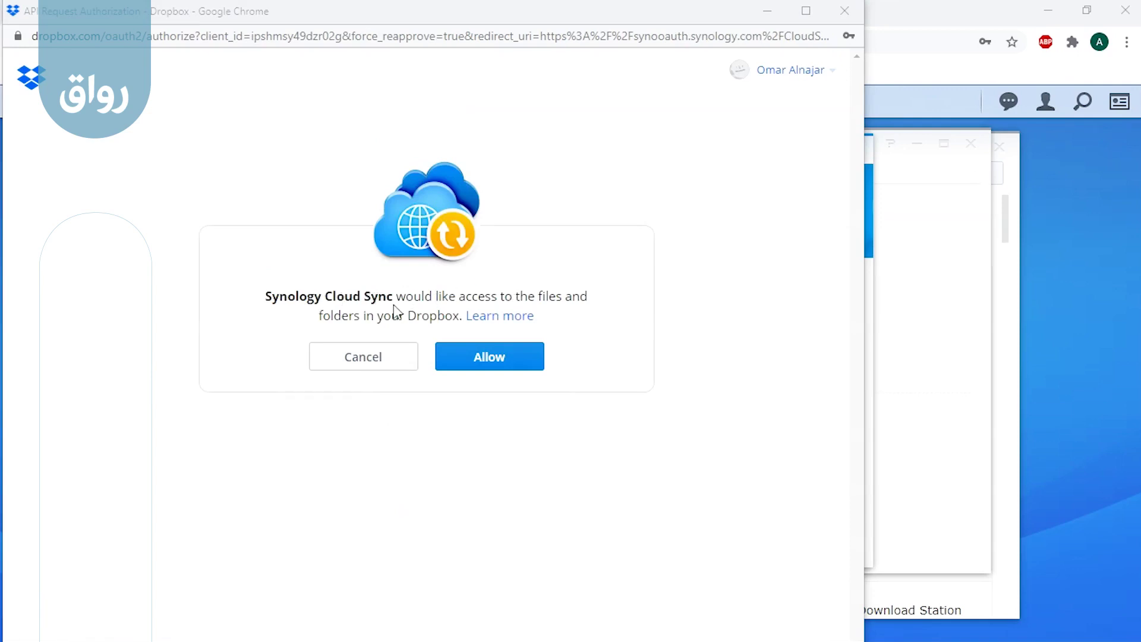
{"action": "left_click", "coordinate": [470, 358]}
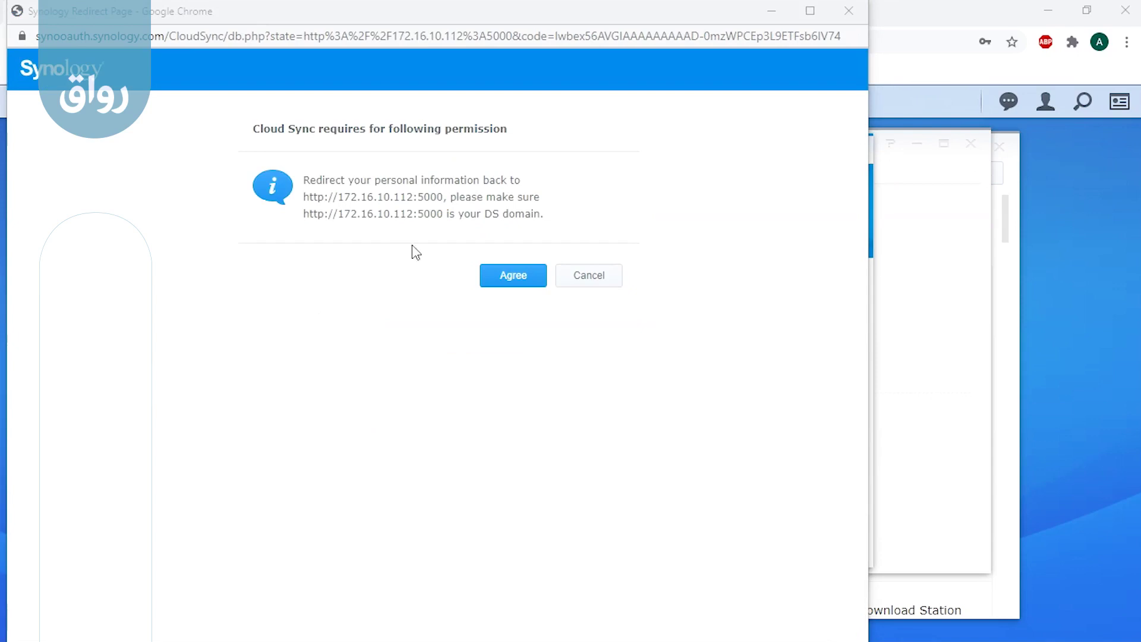
{"action": "left_click", "coordinate": [523, 280]}
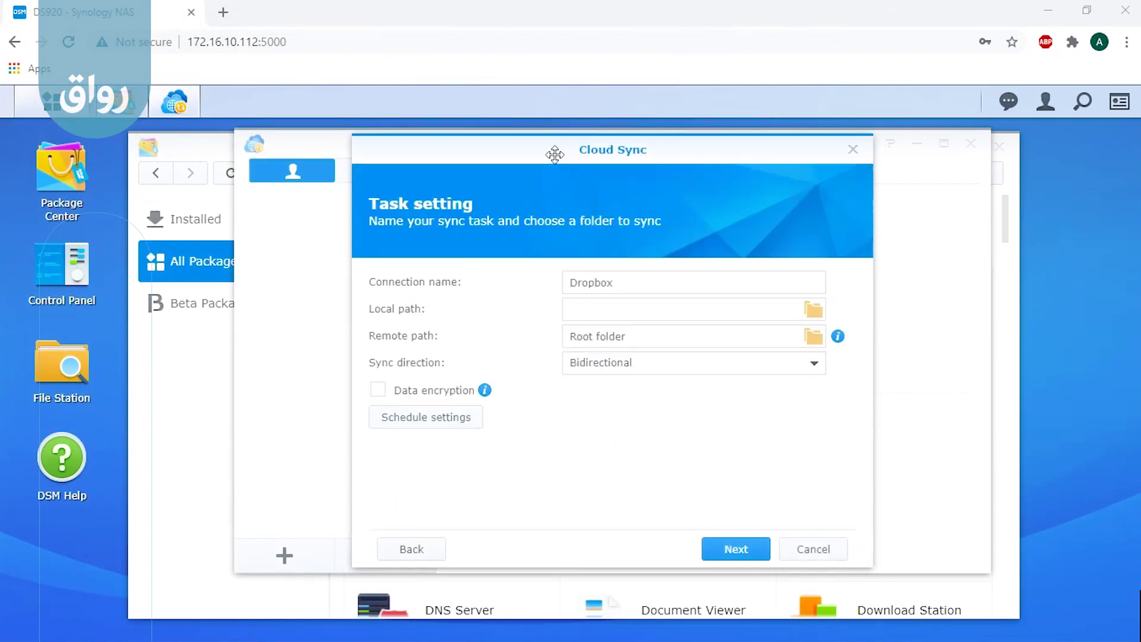
Step: Create a dropbox_sync folder under shared_folder and select it as the task's local path
{"action": "left_click_drag", "start_coordinate": [551, 155], "coordinate": [494, 153]}
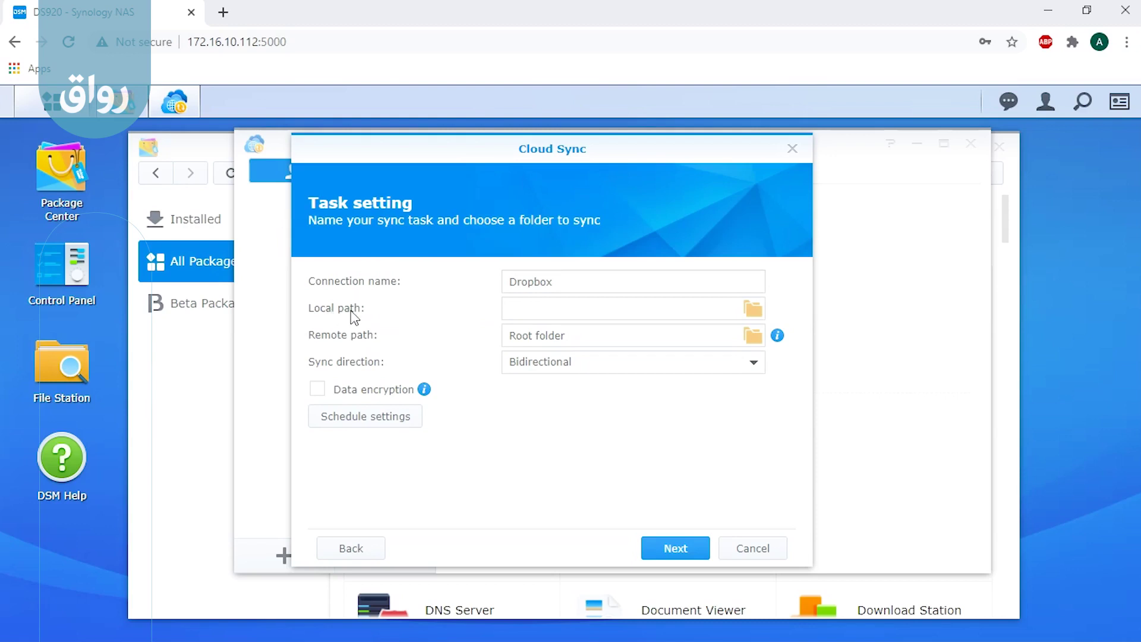
{"action": "left_click", "coordinate": [752, 310]}
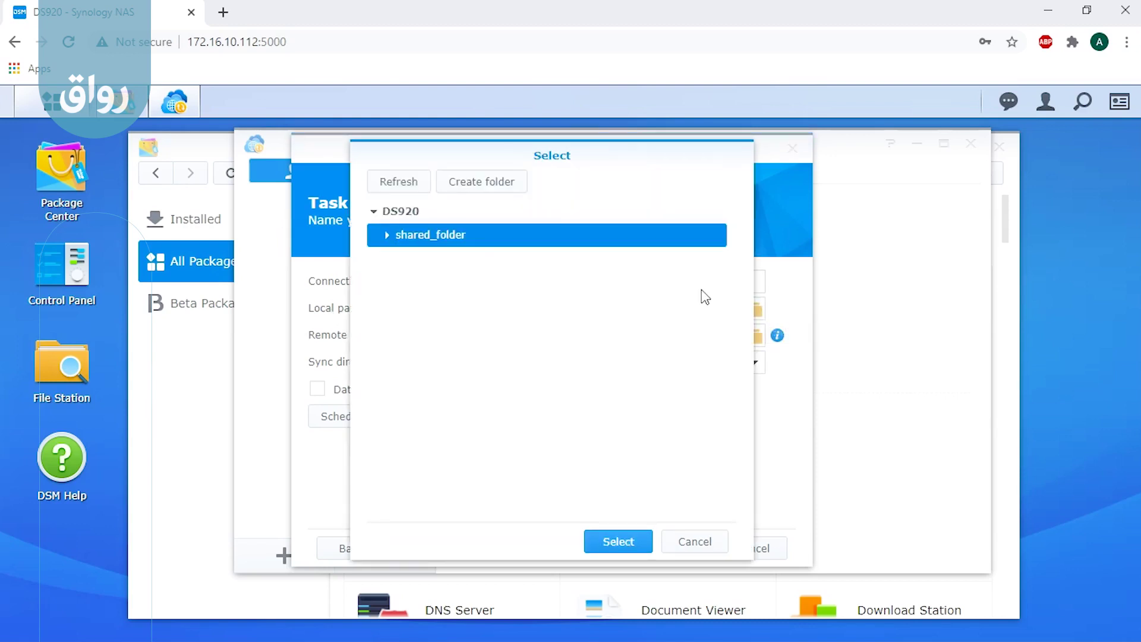
{"action": "left_click_drag", "start_coordinate": [494, 153], "coordinate": [529, 148]}
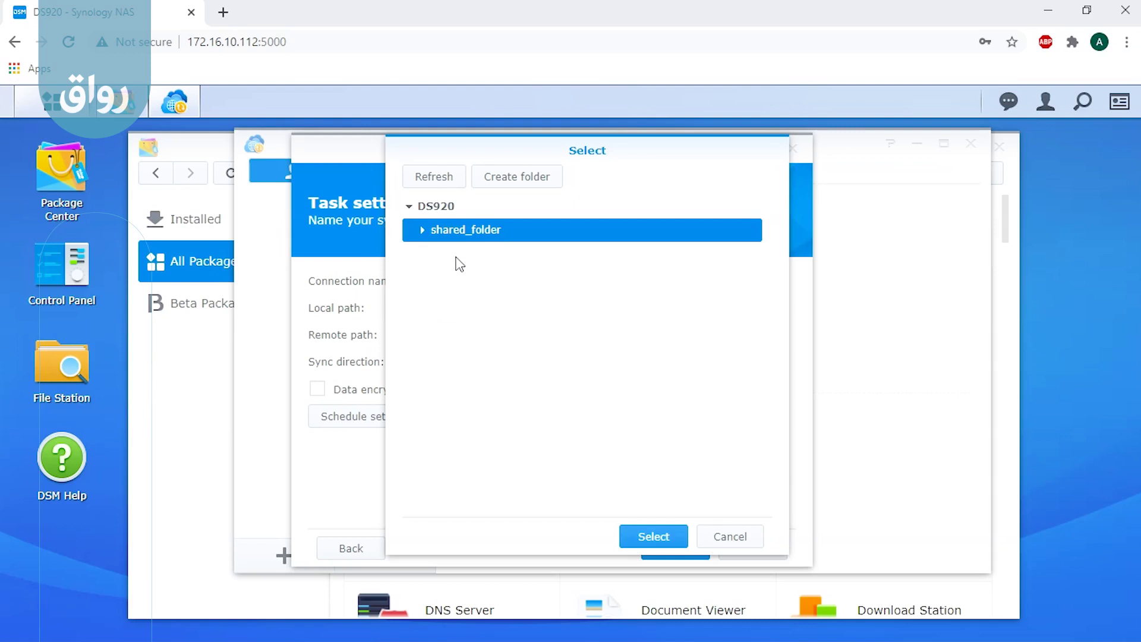
{"action": "left_click", "coordinate": [423, 231]}
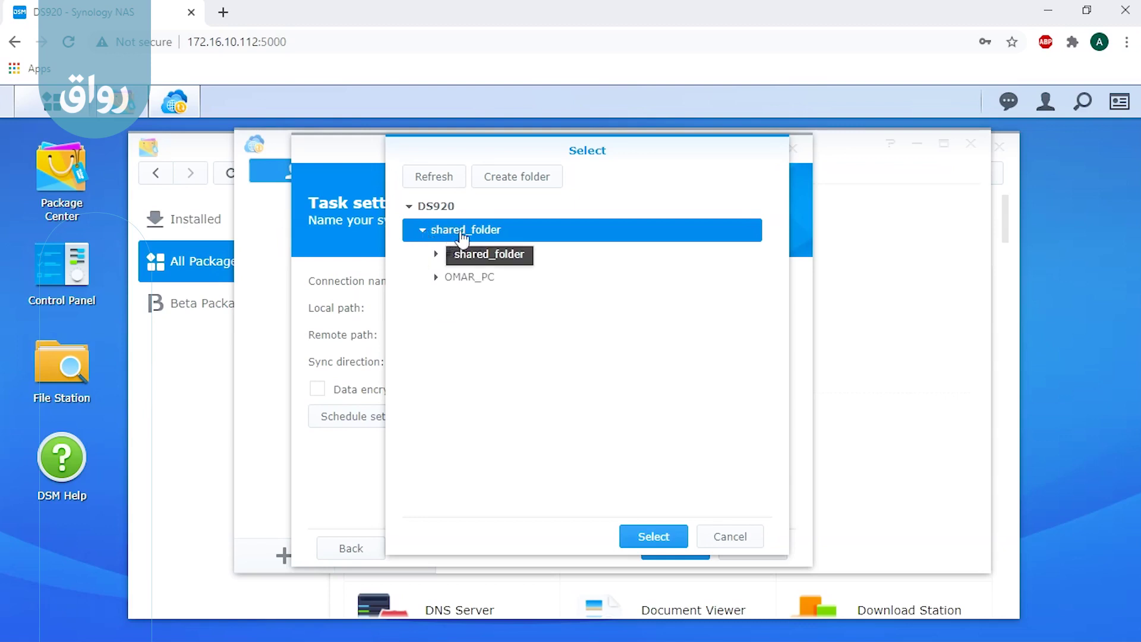
{"action": "left_click", "coordinate": [531, 178]}
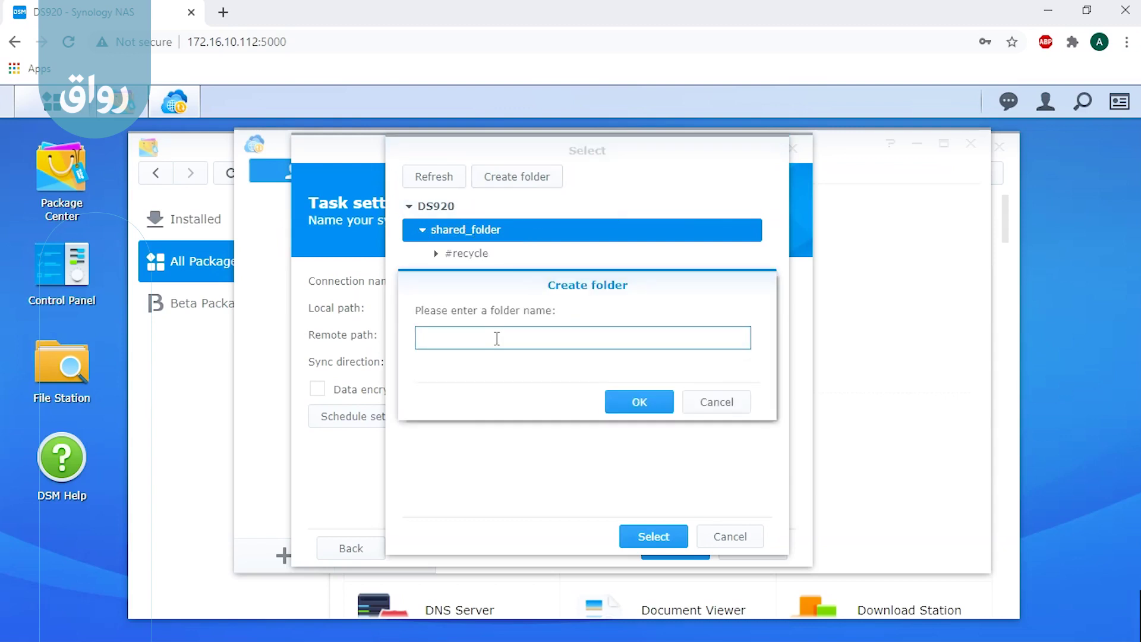
{"action": "type", "text": "dropbox_sync"}
{"action": "left_click", "coordinate": [630, 405]}
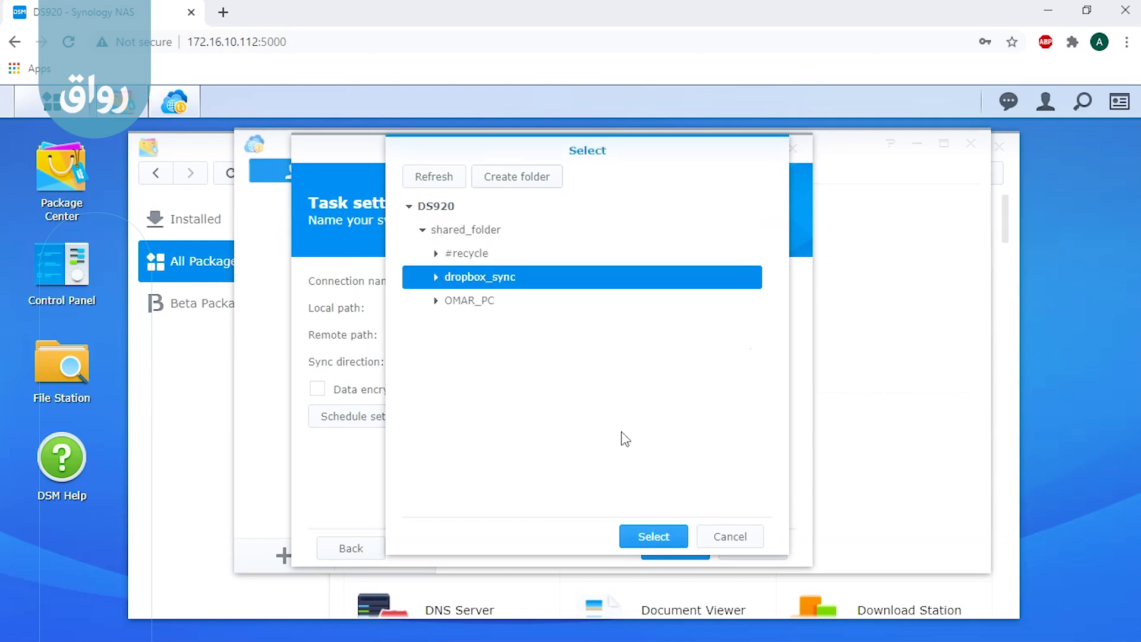
{"action": "left_click", "coordinate": [647, 538]}
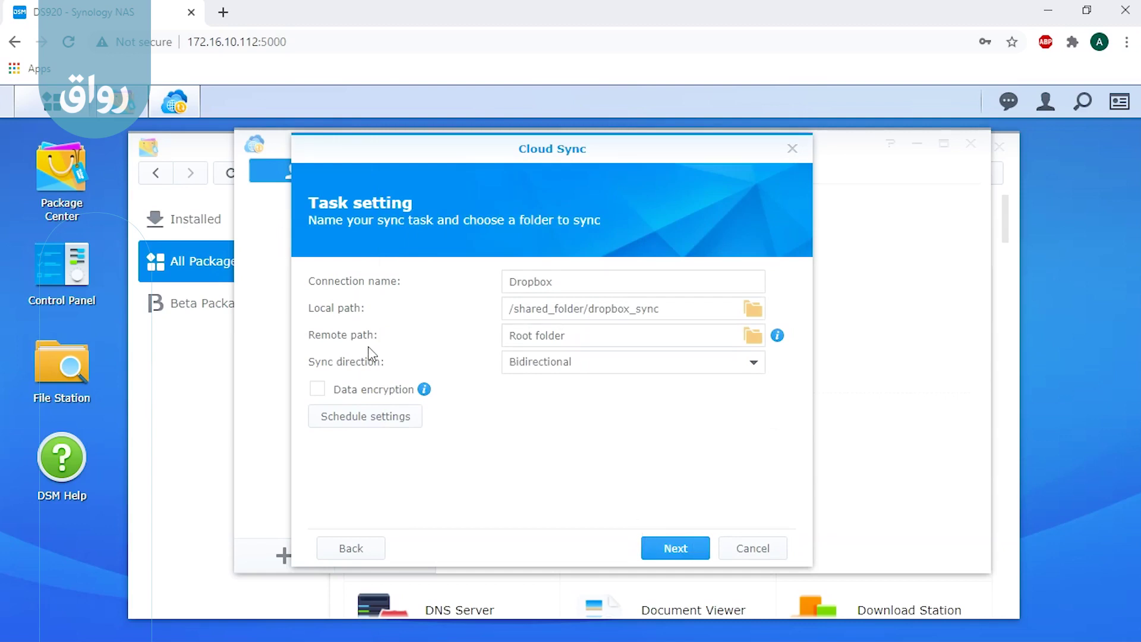
Step: Create a dropbox_sync_remote folder in the Dropbox Root folder and select it as the remote path
{"action": "left_click", "coordinate": [752, 337]}
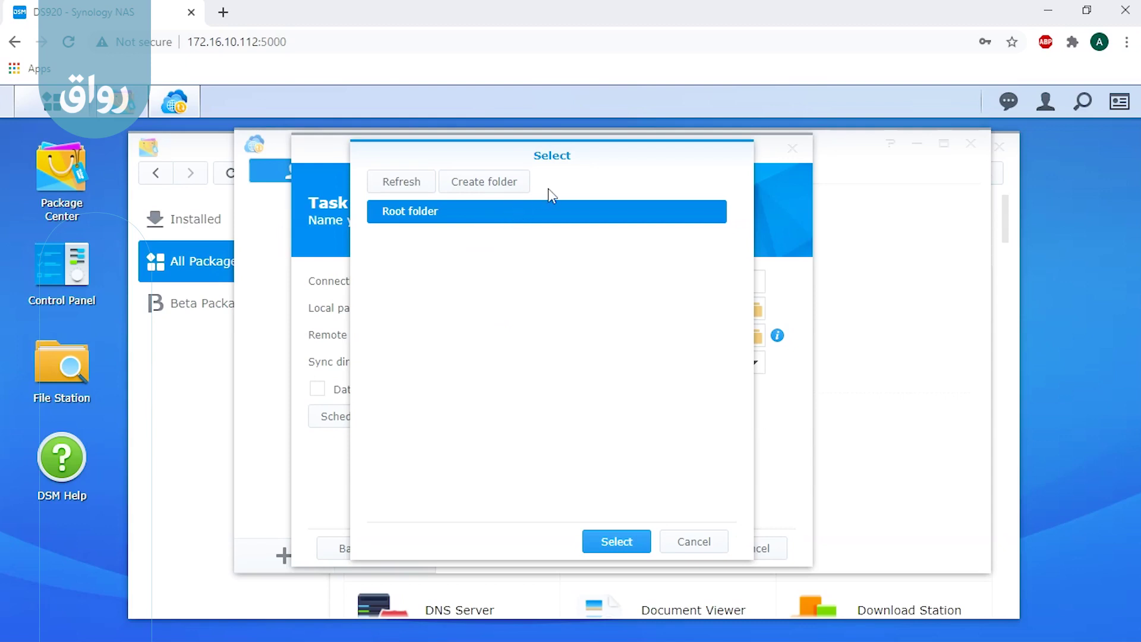
{"action": "left_click", "coordinate": [484, 185]}
{"action": "type", "text": "drop"}
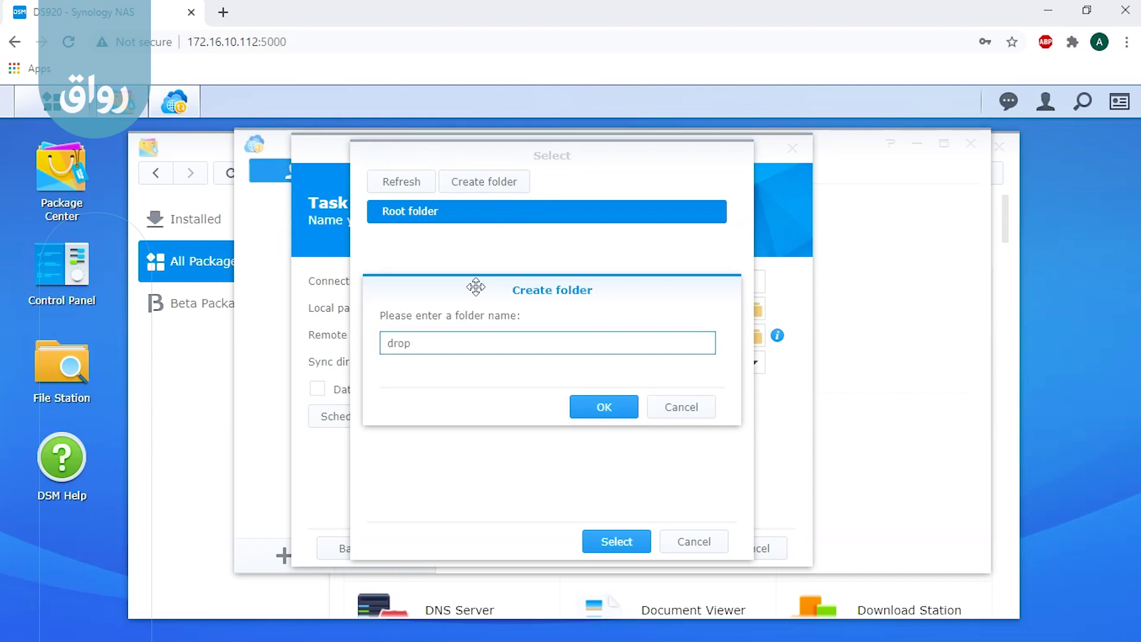
{"action": "type", "text": "box_sync_remote"}
{"action": "left_click", "coordinate": [598, 395]}
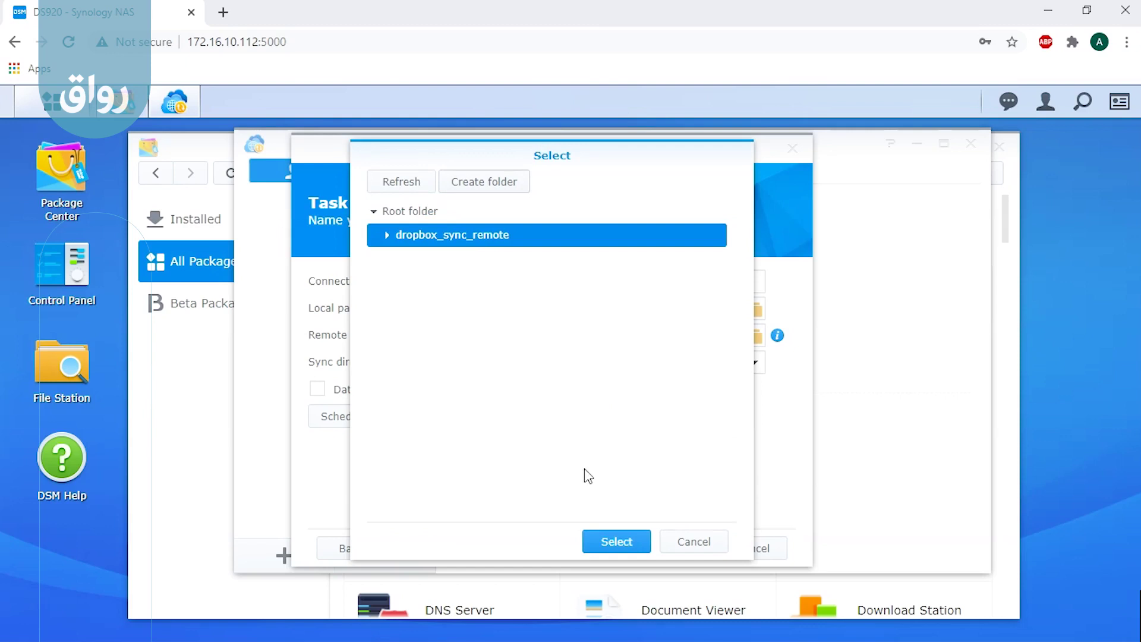
{"action": "left_click", "coordinate": [600, 543]}
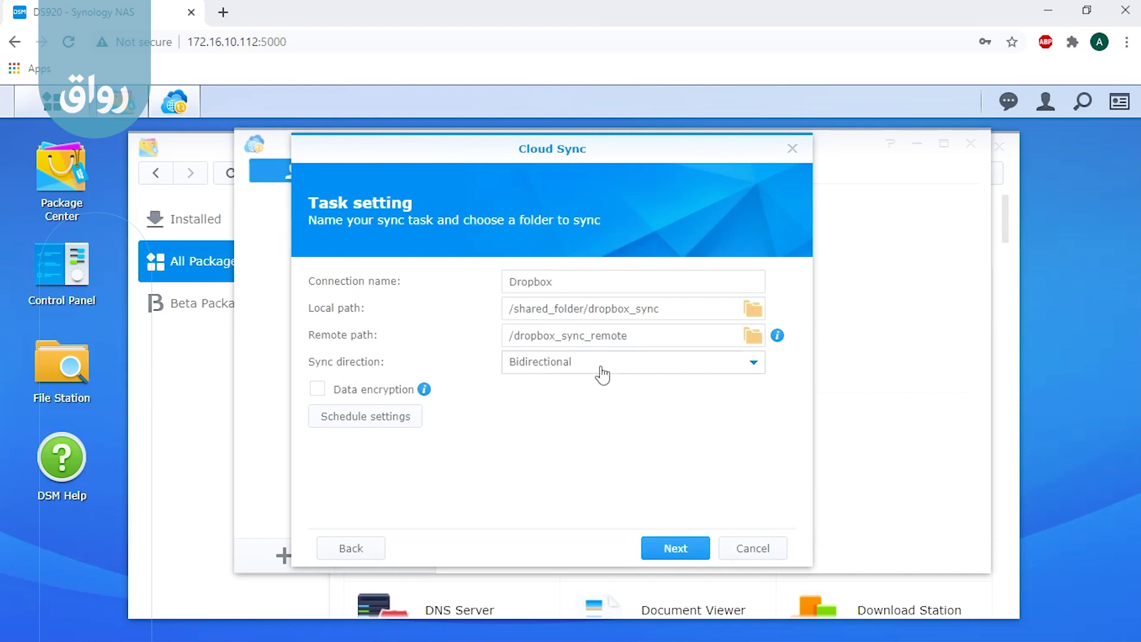
{"action": "left_click", "coordinate": [678, 373]}
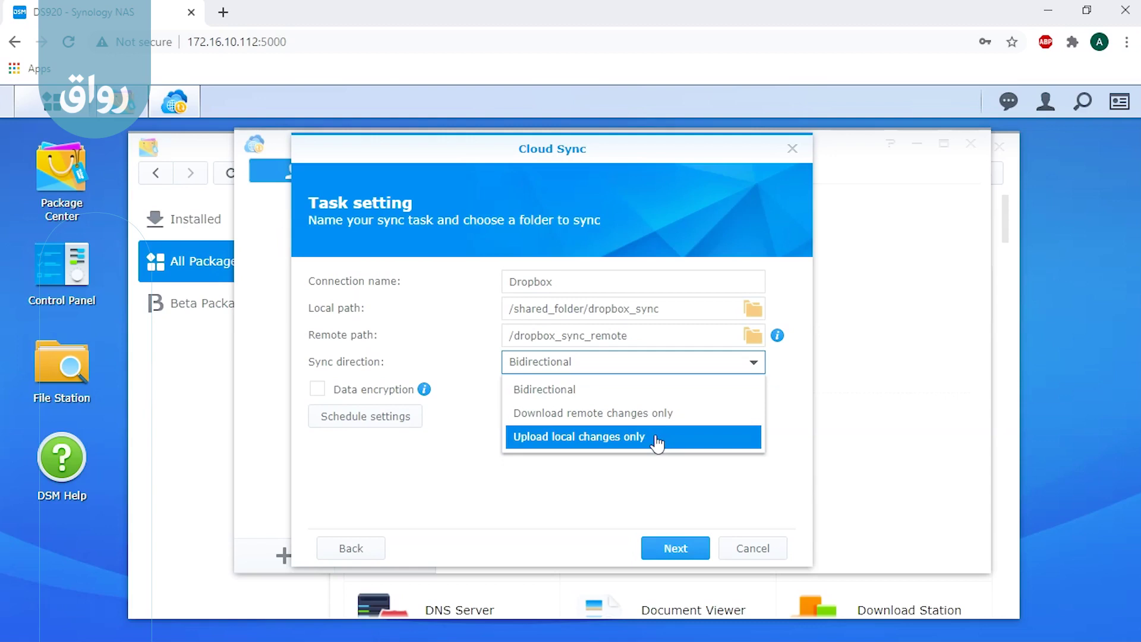
{"action": "left_click", "coordinate": [593, 391]}
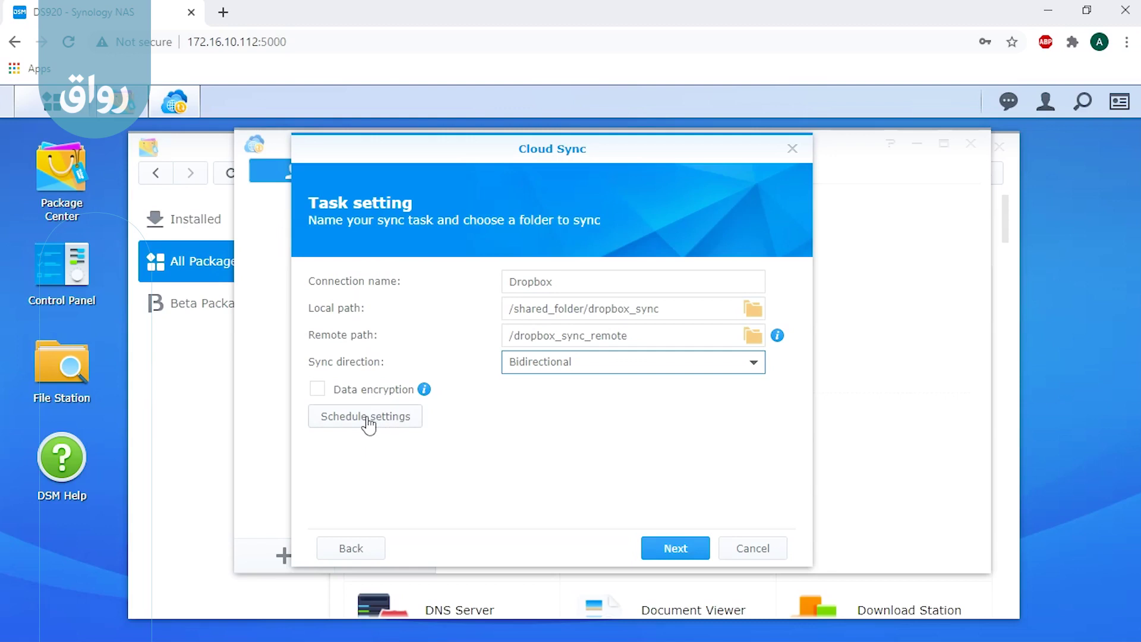
Step: Enable the sync schedule and set it to run from hour 4 to hour 10 every day
{"action": "left_click", "coordinate": [368, 419]}
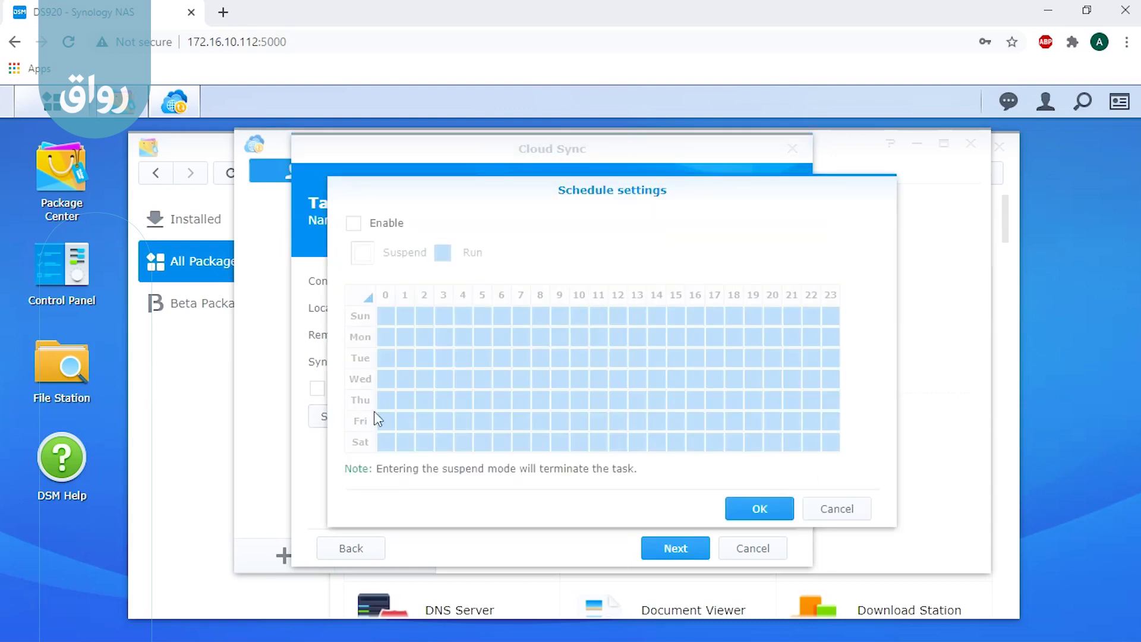
{"action": "left_click_drag", "start_coordinate": [428, 189], "coordinate": [450, 190]}
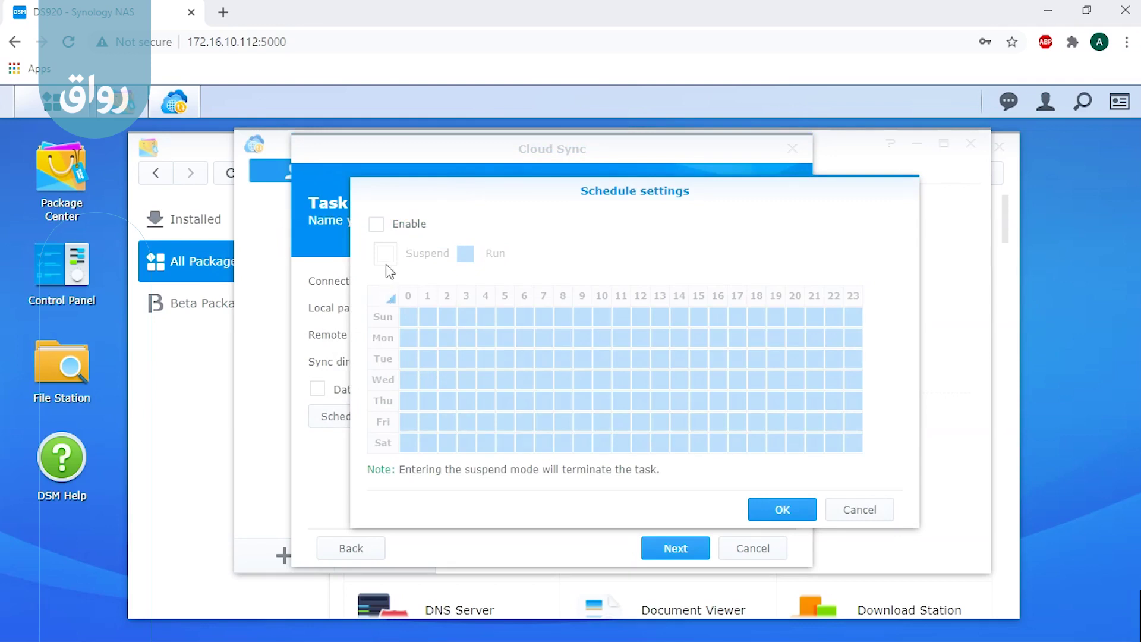
{"action": "left_click", "coordinate": [378, 226]}
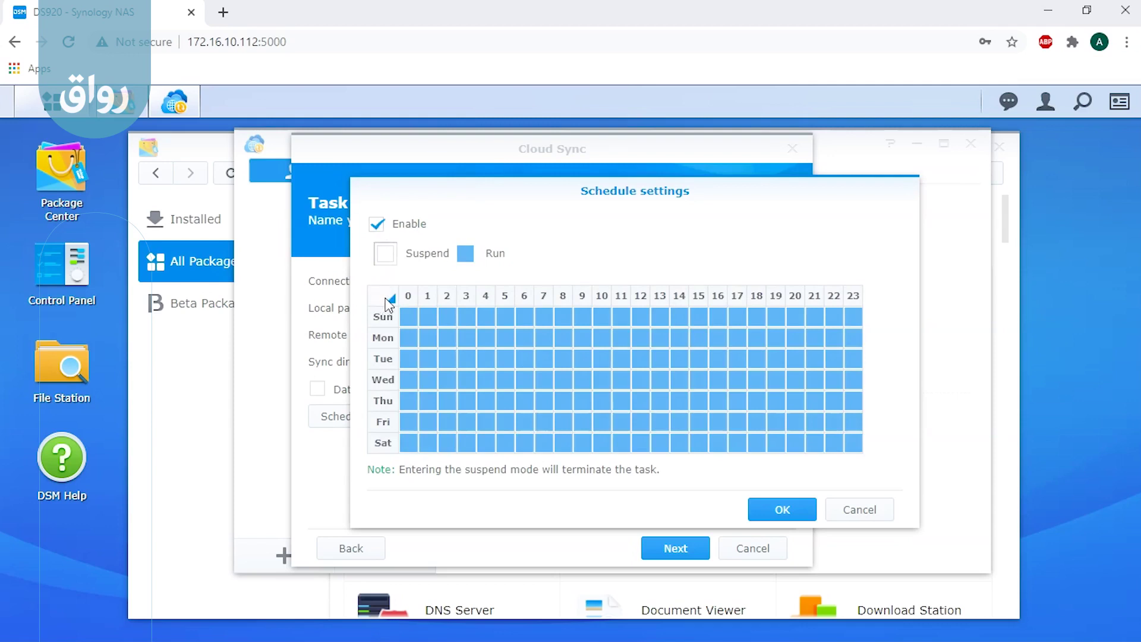
{"action": "left_click", "coordinate": [390, 300]}
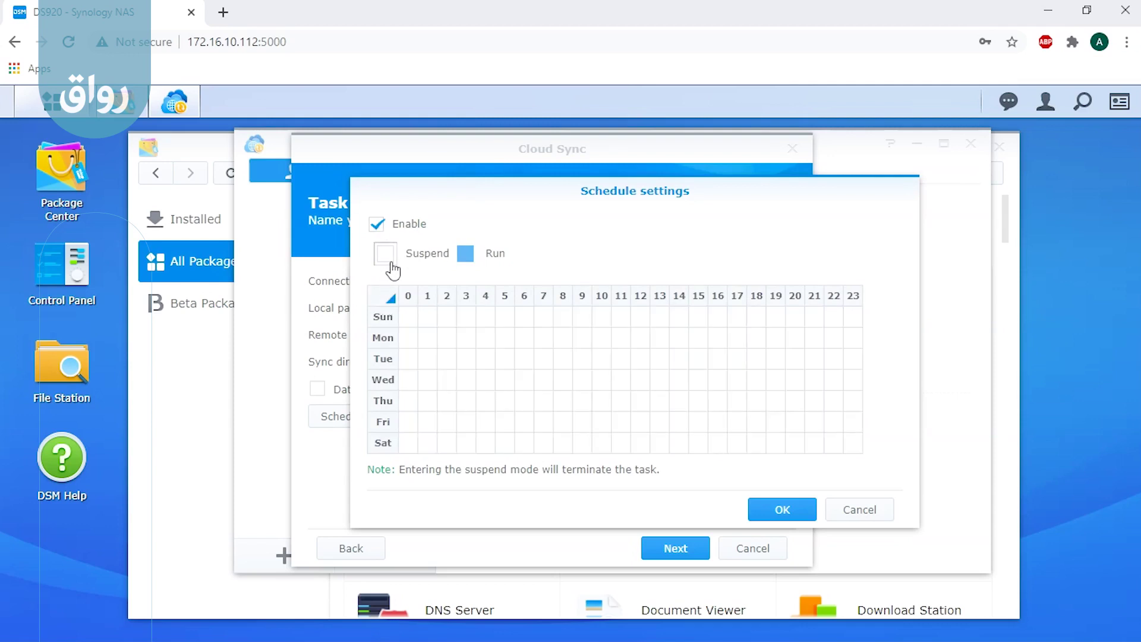
{"action": "left_click", "coordinate": [467, 254]}
{"action": "left_click", "coordinate": [487, 299]}
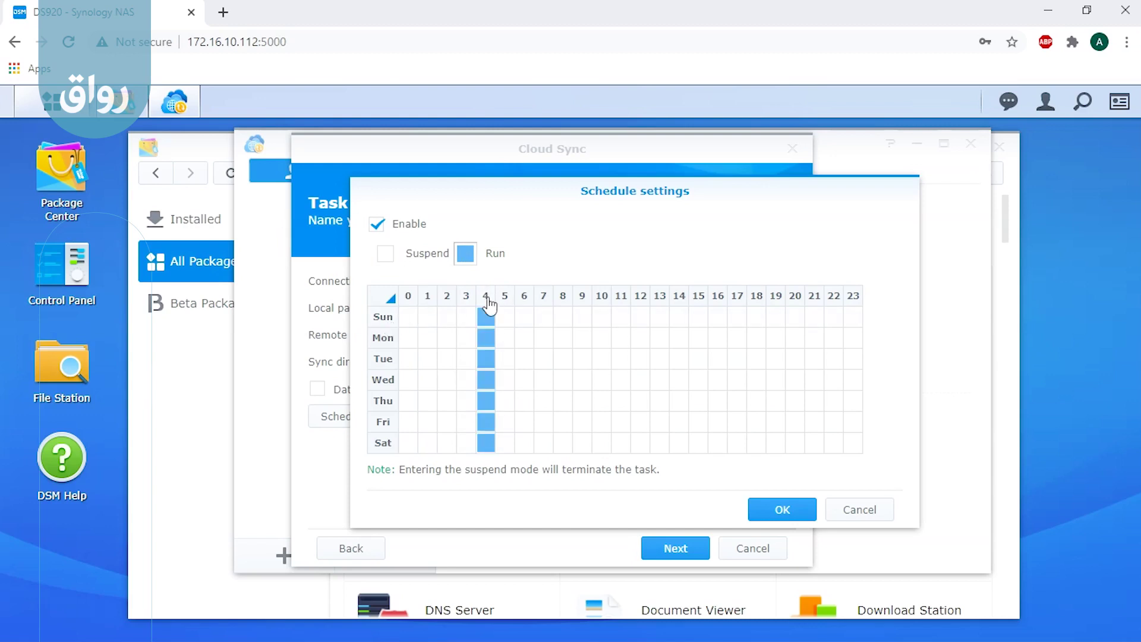
{"action": "left_click", "coordinate": [602, 300]}
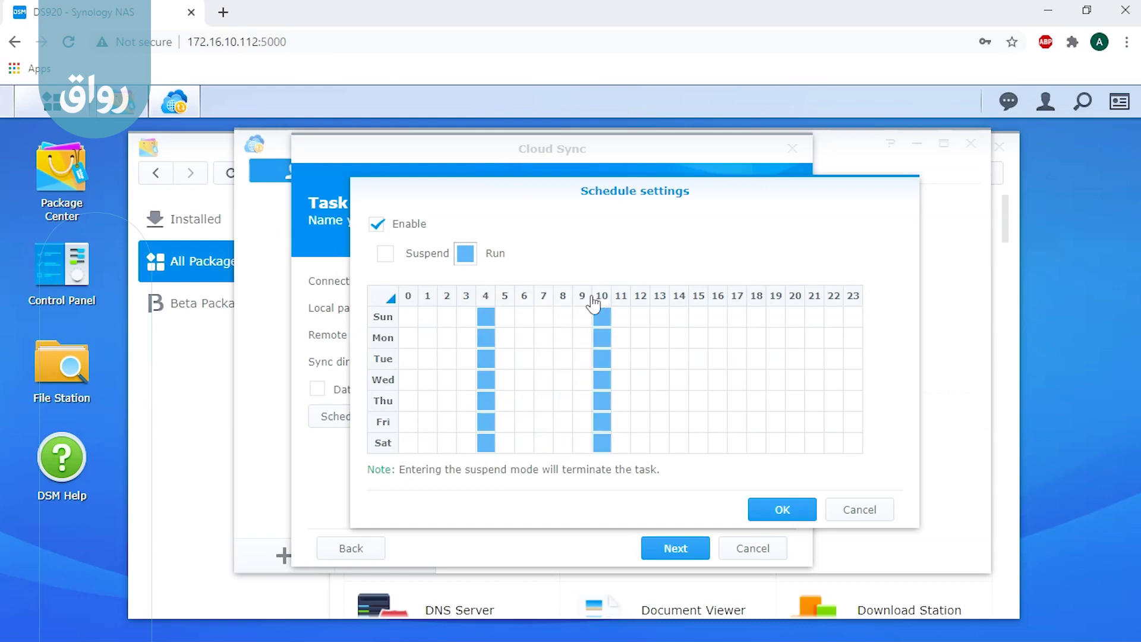
{"action": "left_click", "coordinate": [506, 299]}
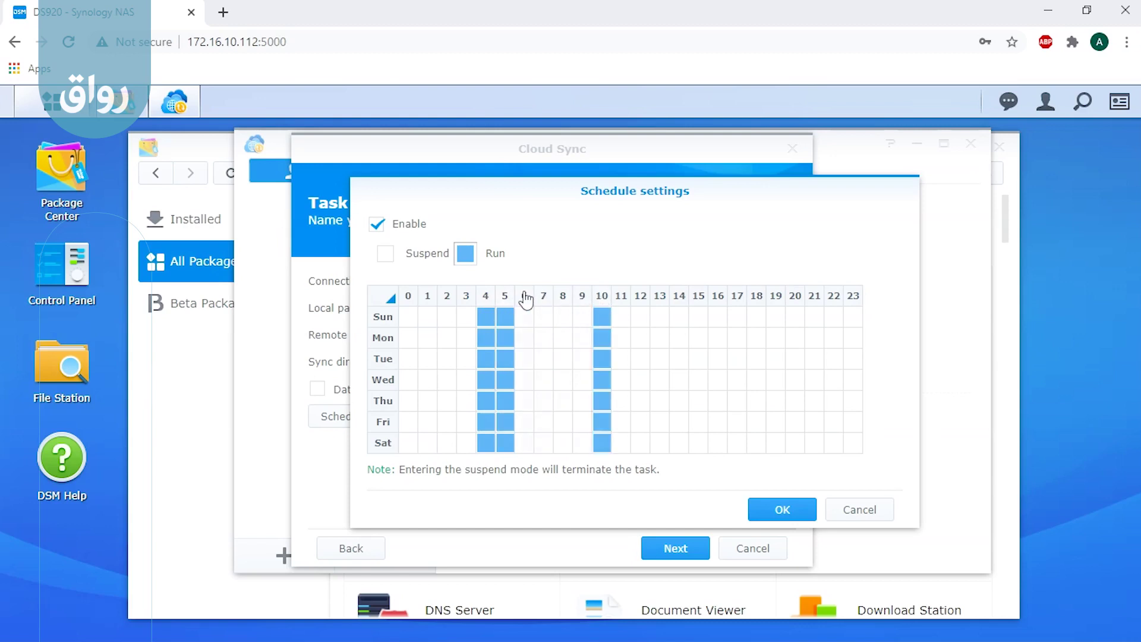
{"action": "left_click", "coordinate": [525, 298]}
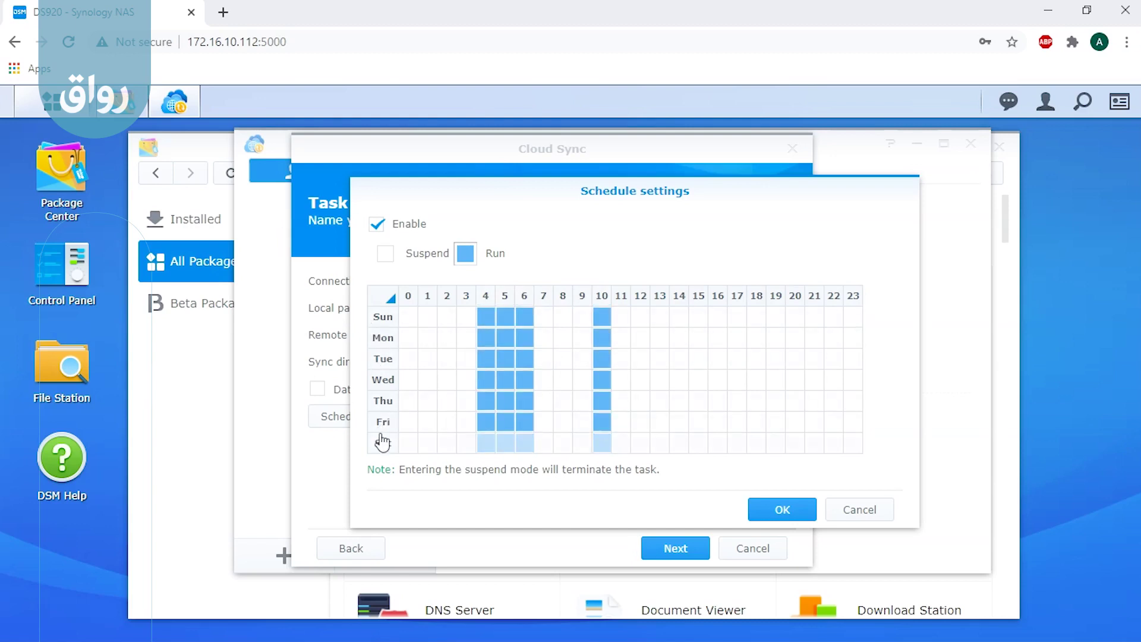
{"action": "left_click", "coordinate": [543, 299]}
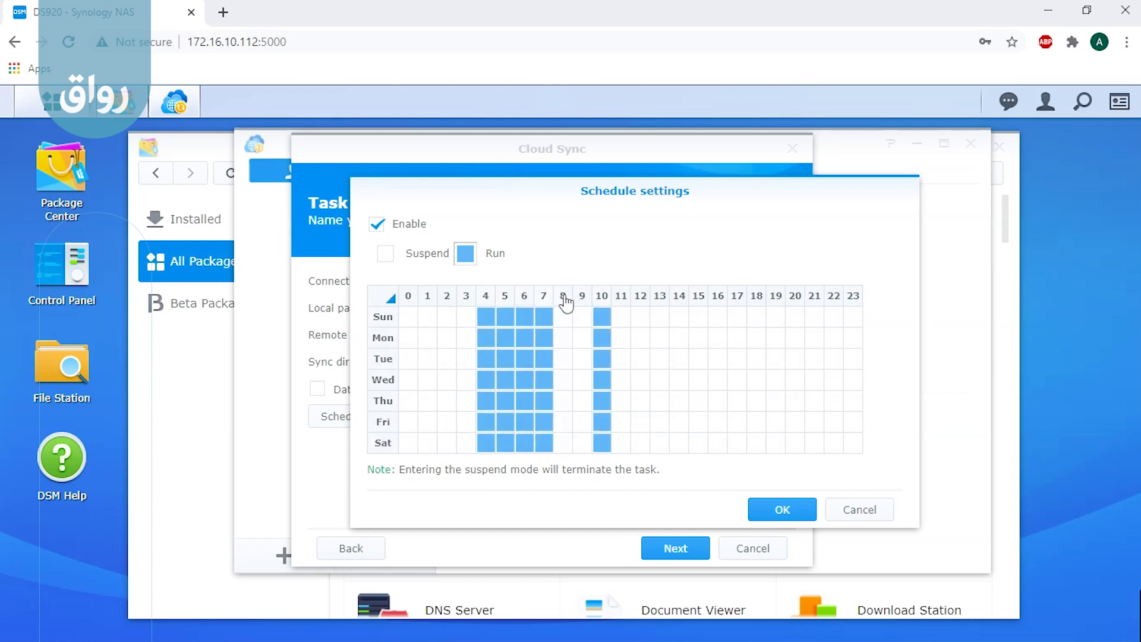
{"action": "left_click", "coordinate": [566, 299]}
{"action": "left_click", "coordinate": [581, 299]}
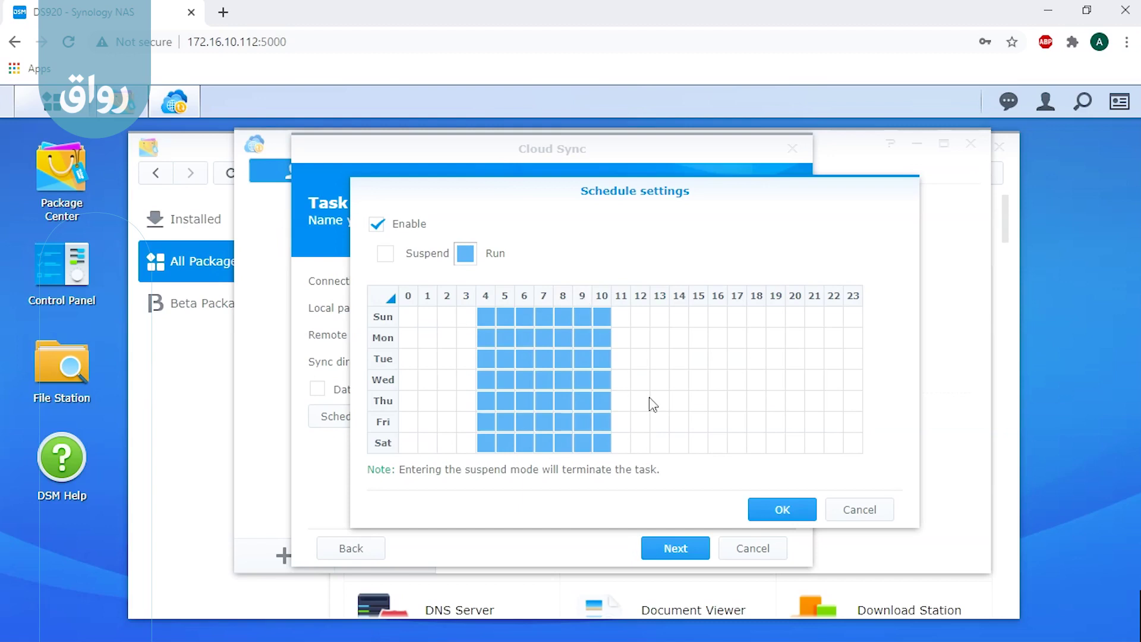
{"action": "left_click", "coordinate": [795, 517]}
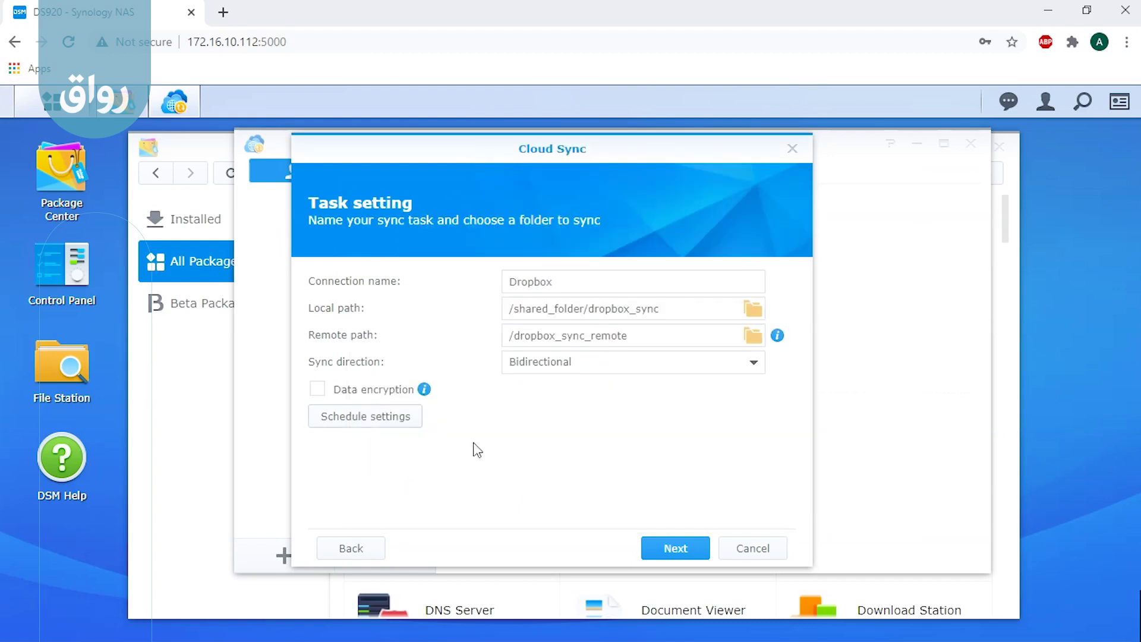
Step: Change the schedule to run during all 24 hours of every day
{"action": "left_click", "coordinate": [401, 423]}
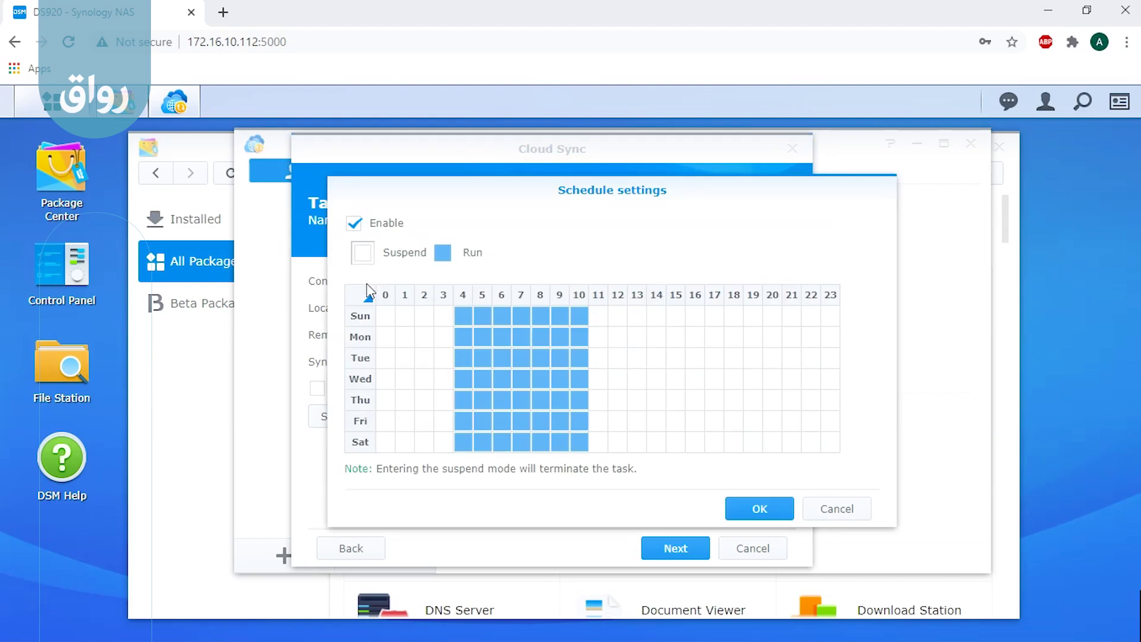
{"action": "left_click", "coordinate": [367, 298]}
{"action": "left_click", "coordinate": [442, 253]}
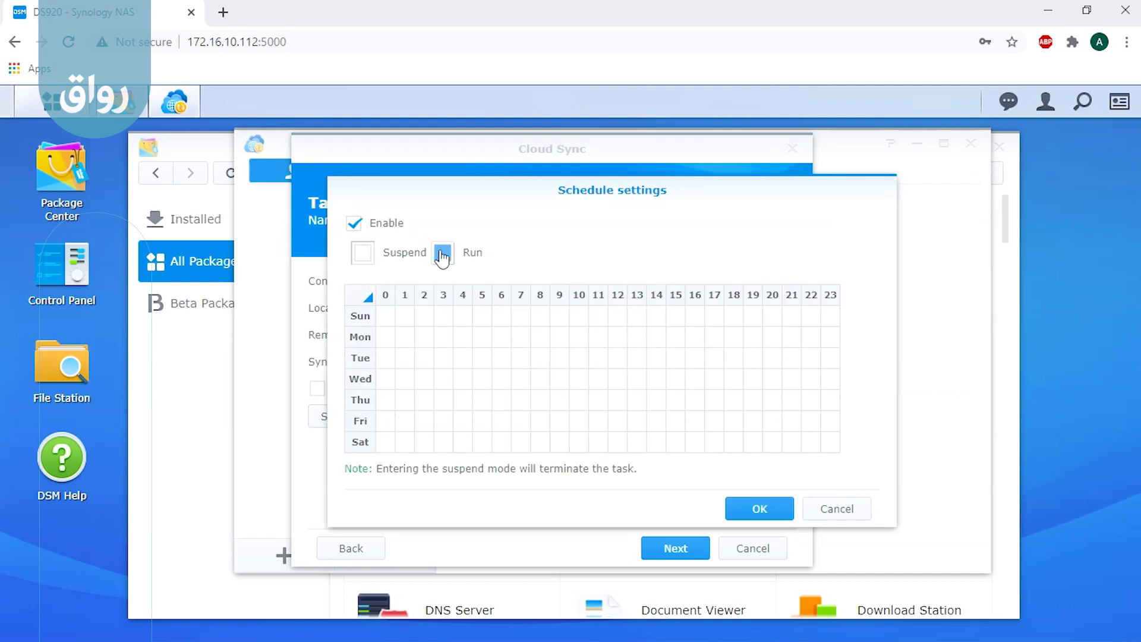
{"action": "left_click", "coordinate": [365, 299]}
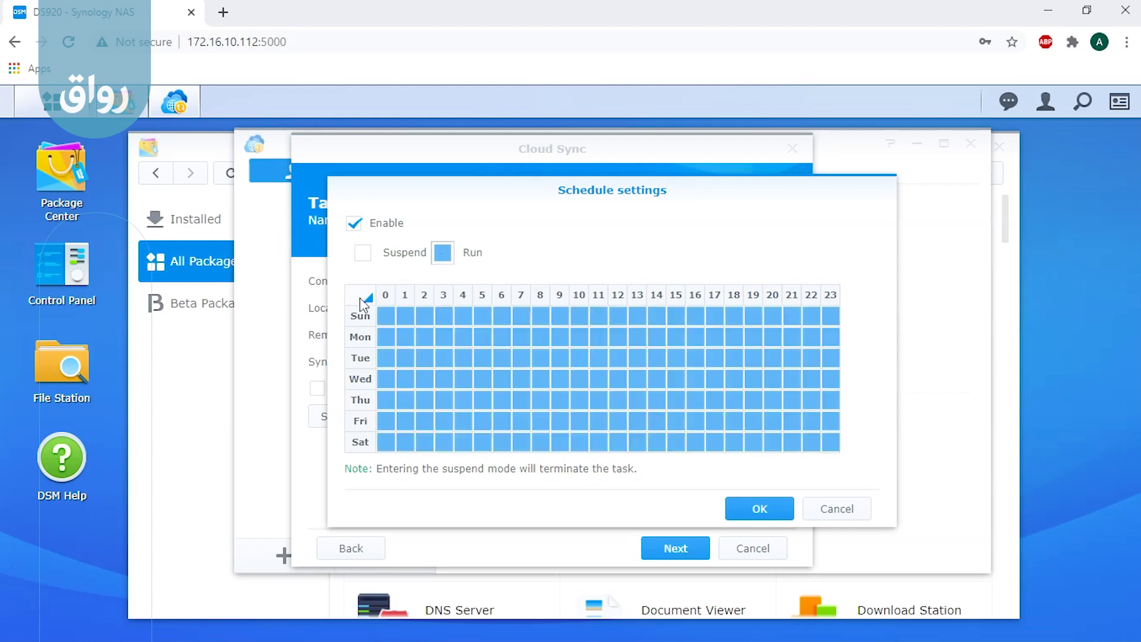
{"action": "left_click", "coordinate": [755, 510]}
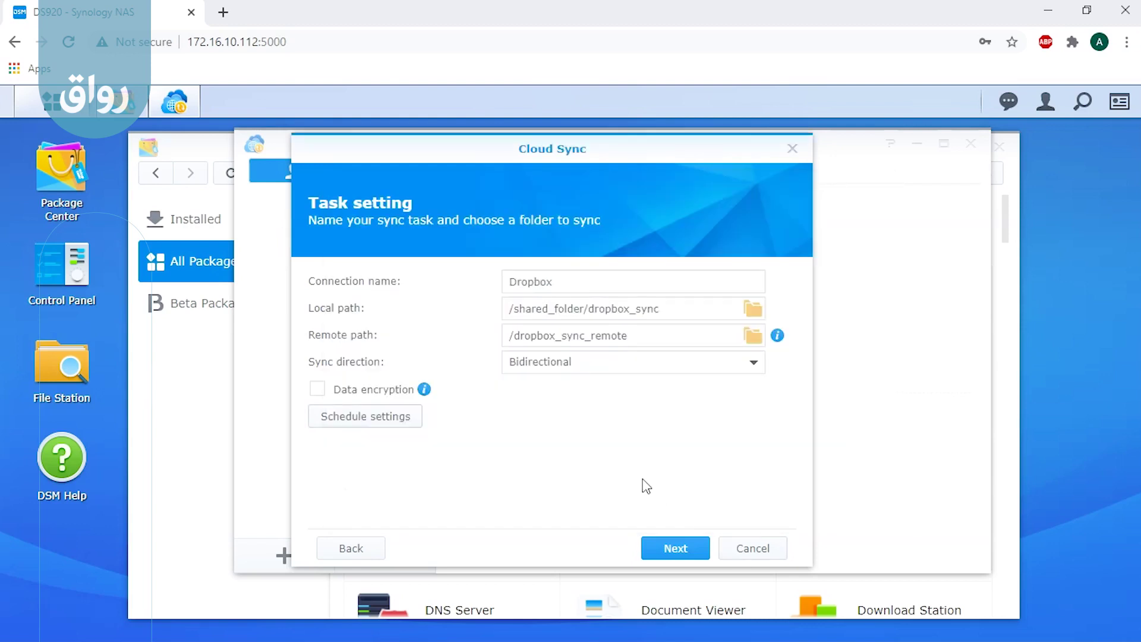
Step: Review the Dropbox sync task summary, apply it, and dismiss the Congratulations message
{"action": "left_click", "coordinate": [675, 548]}
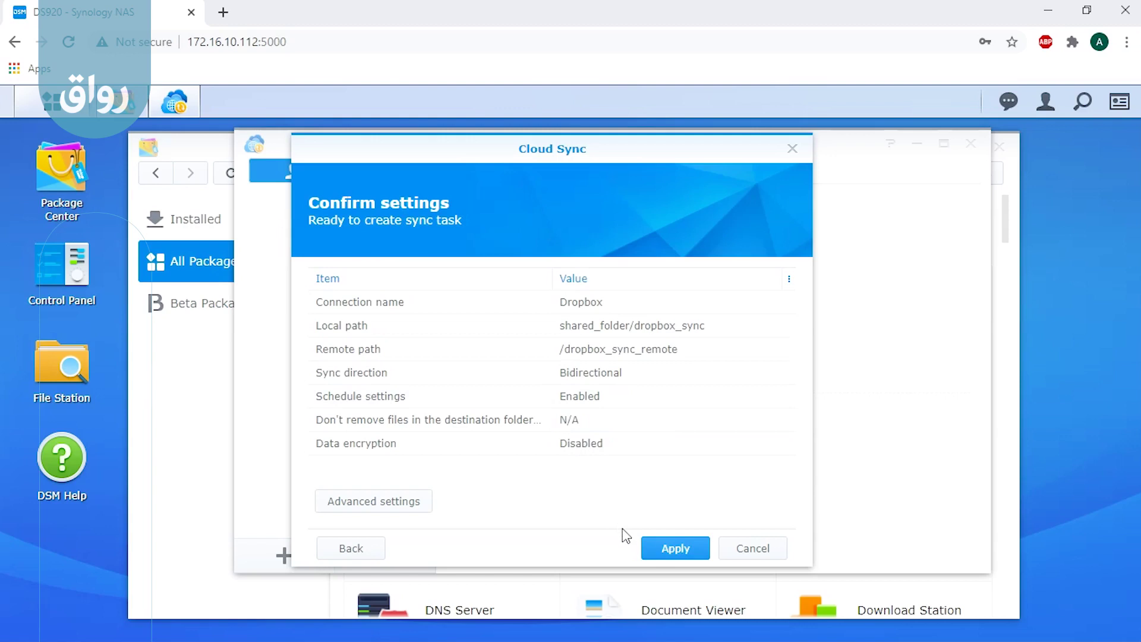
{"action": "left_click", "coordinate": [659, 543]}
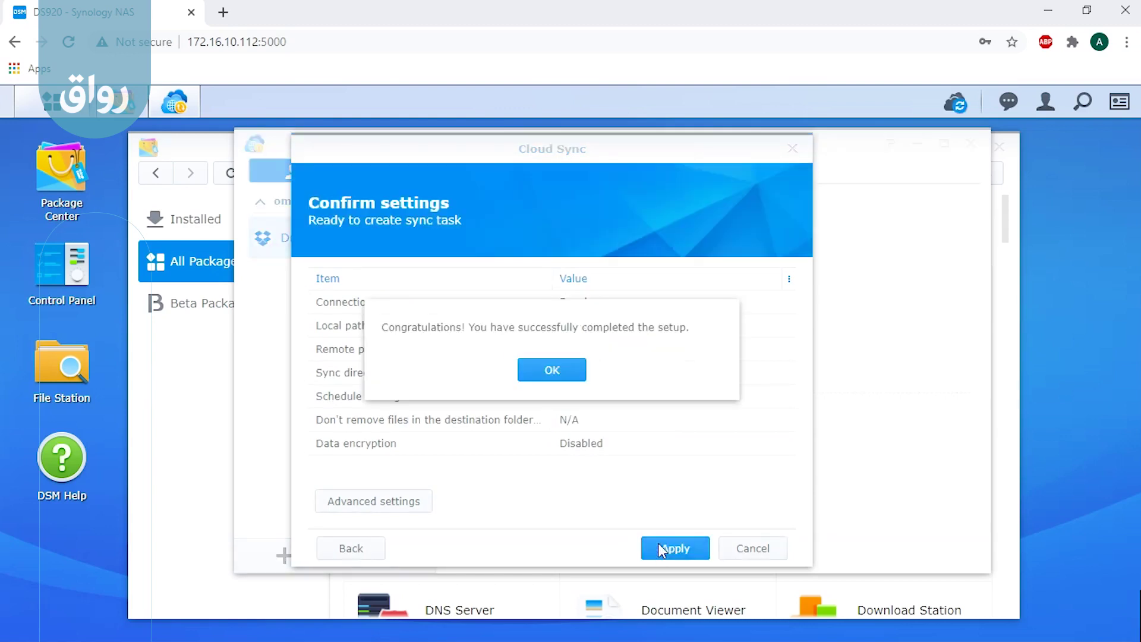
{"action": "left_click", "coordinate": [560, 374]}
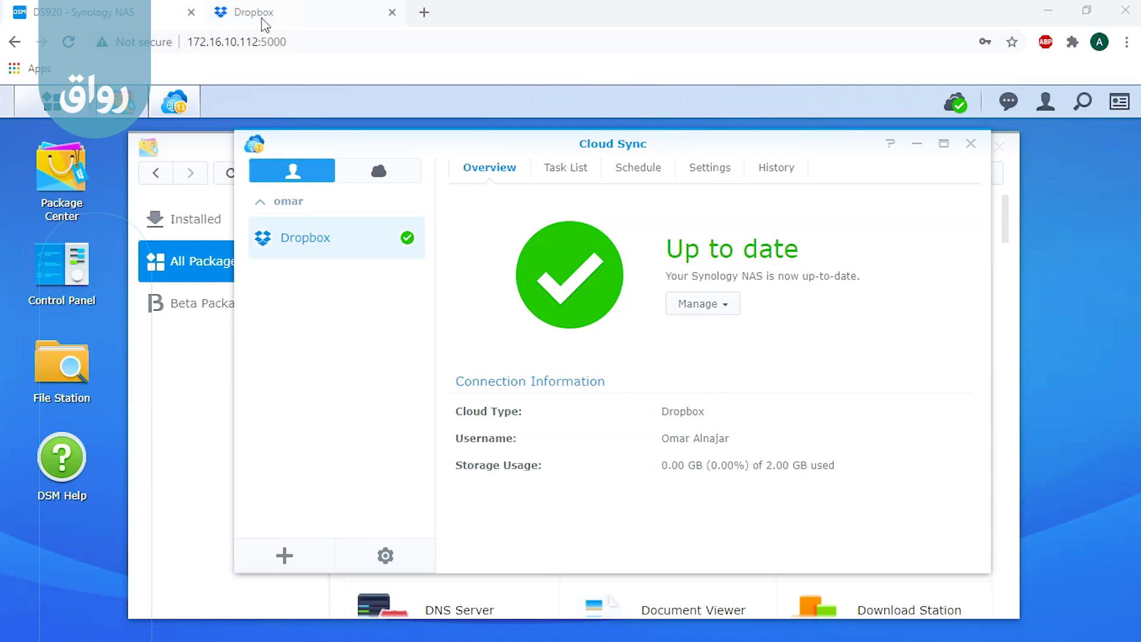
Step: Confirm dropbox_sync_remote on Dropbox and dropbox_sync in File Station are both empty
{"action": "left_click", "coordinate": [276, 10]}
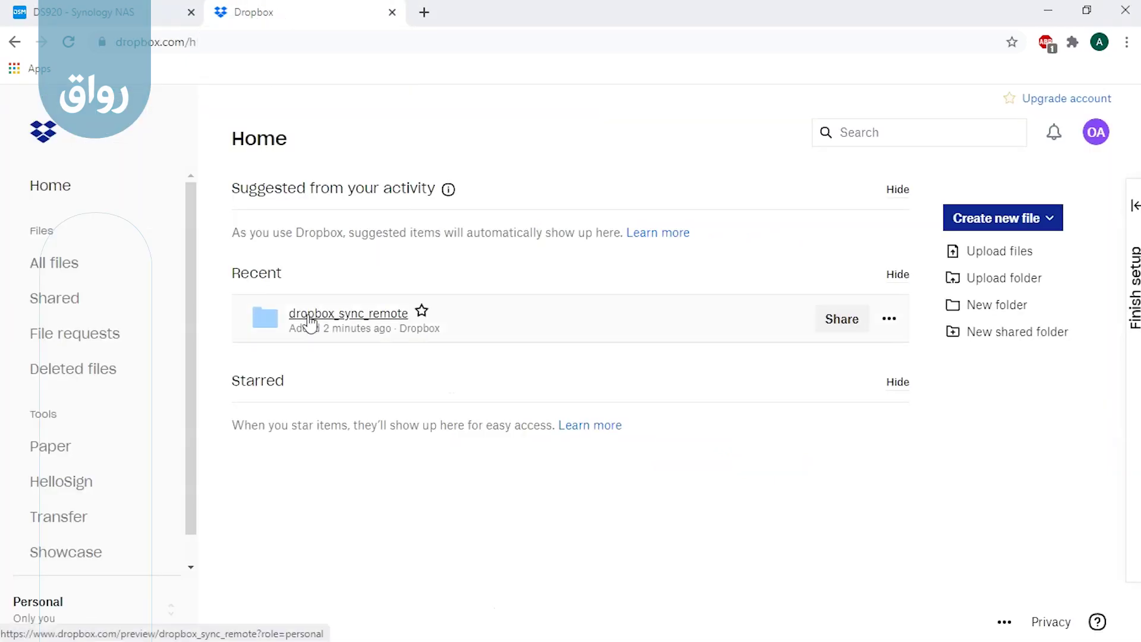
{"action": "left_click", "coordinate": [344, 315]}
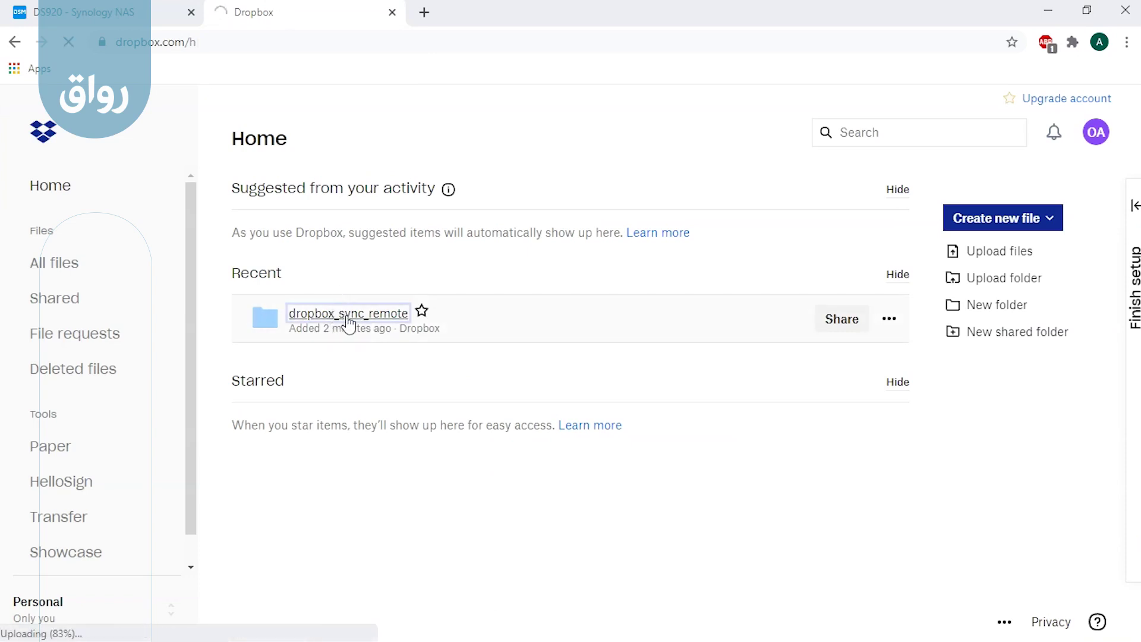
{"action": "left_click", "coordinate": [152, 11]}
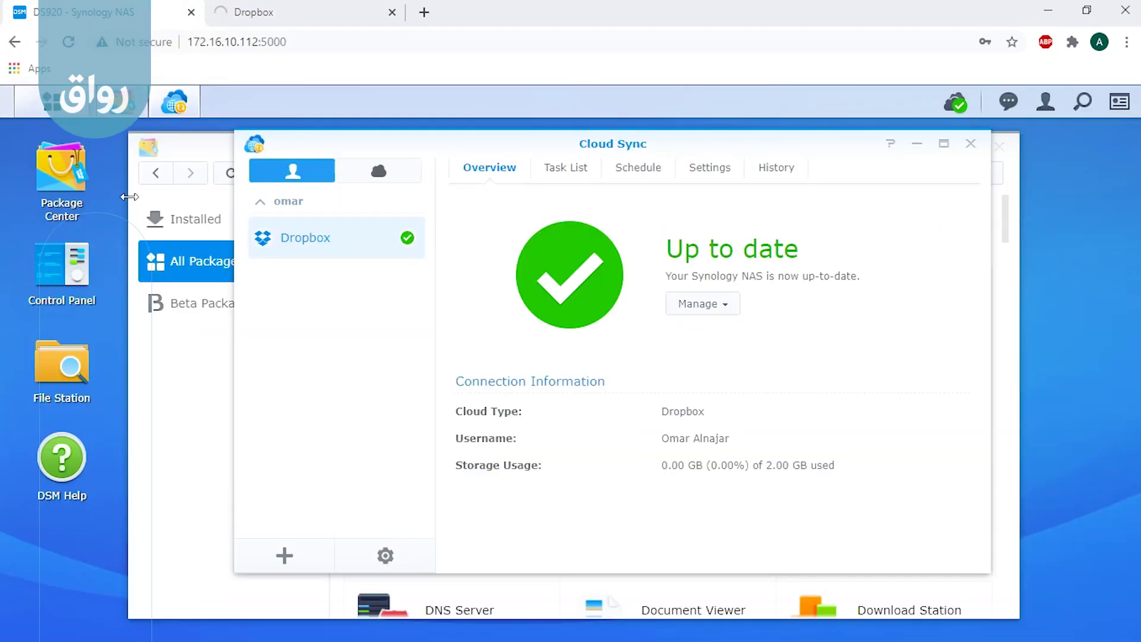
{"action": "left_click", "coordinate": [65, 367]}
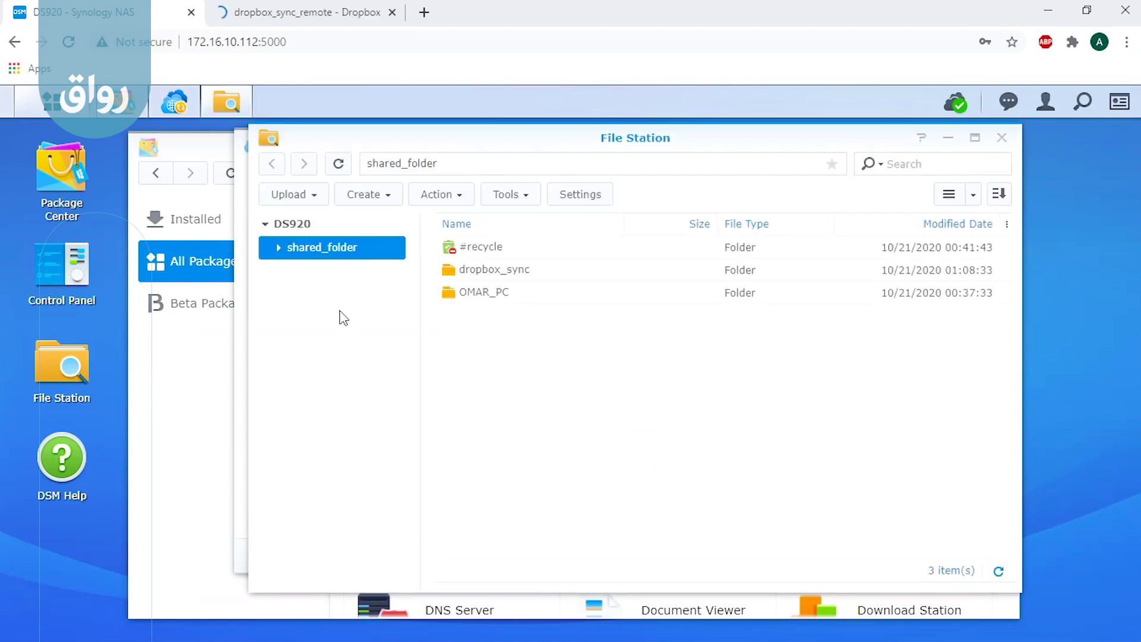
{"action": "double_click", "coordinate": [522, 272]}
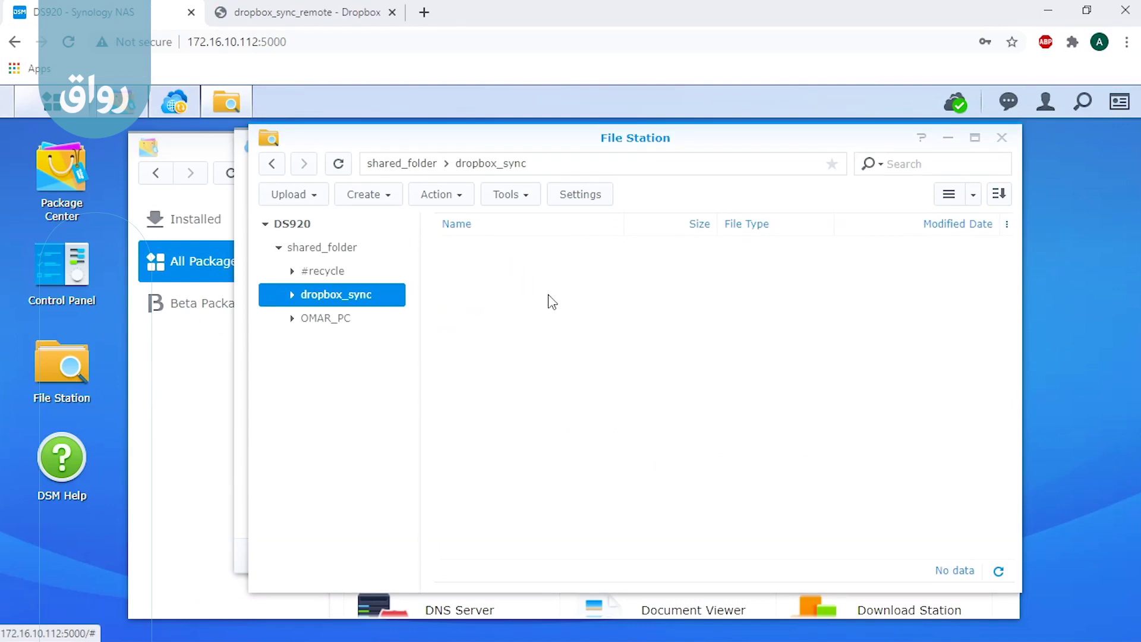
{"action": "left_click", "coordinate": [328, 10]}
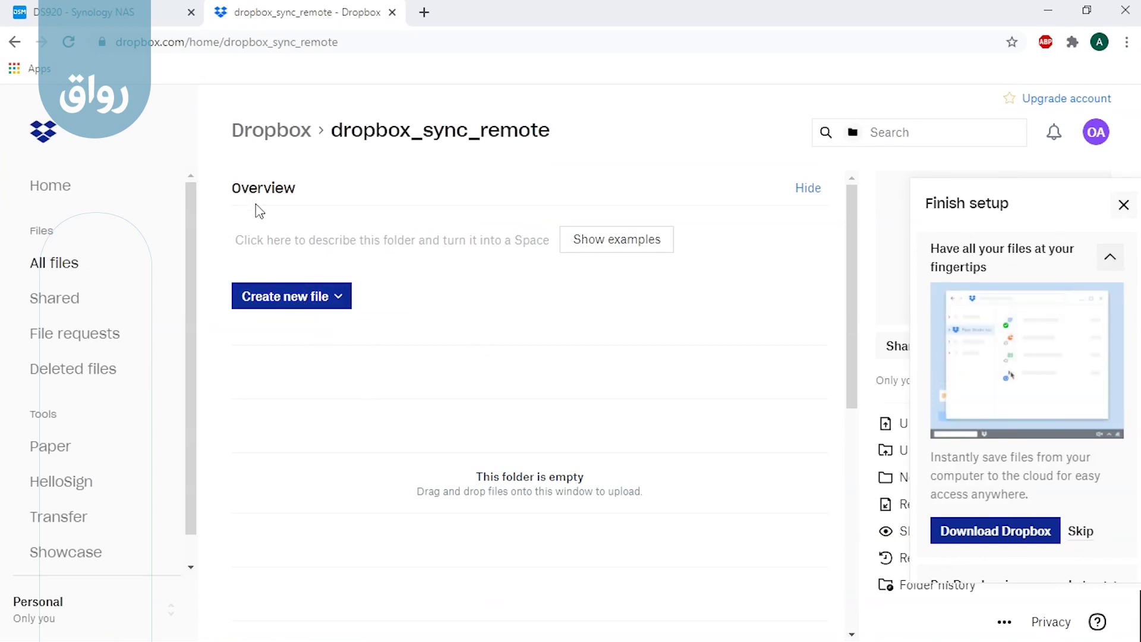
Step: Create a Word document in dropbox_sync_remote, type a single word into it, and close it
{"action": "left_click", "coordinate": [326, 296]}
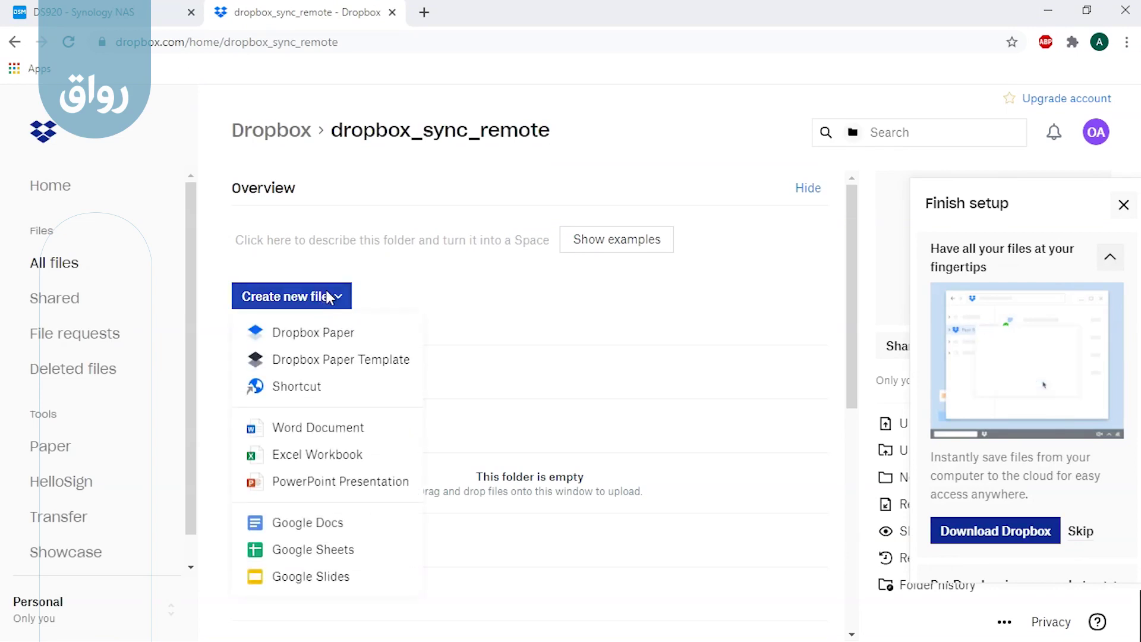
{"action": "left_click", "coordinate": [326, 434]}
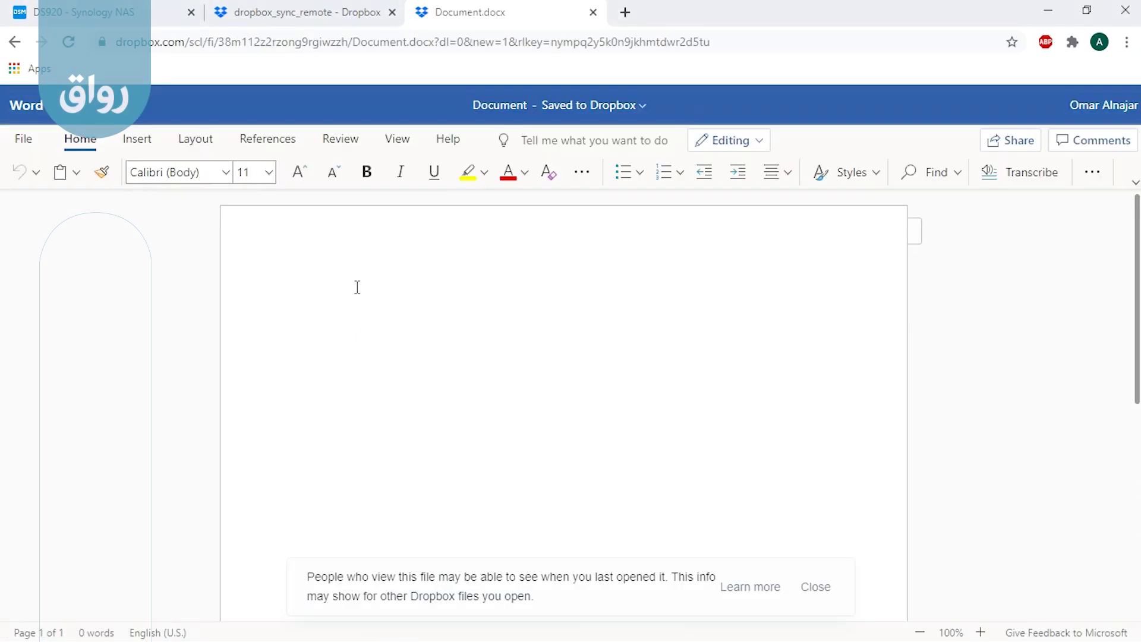
{"action": "type", "text": "omar"}
{"action": "key", "text": "Return"}
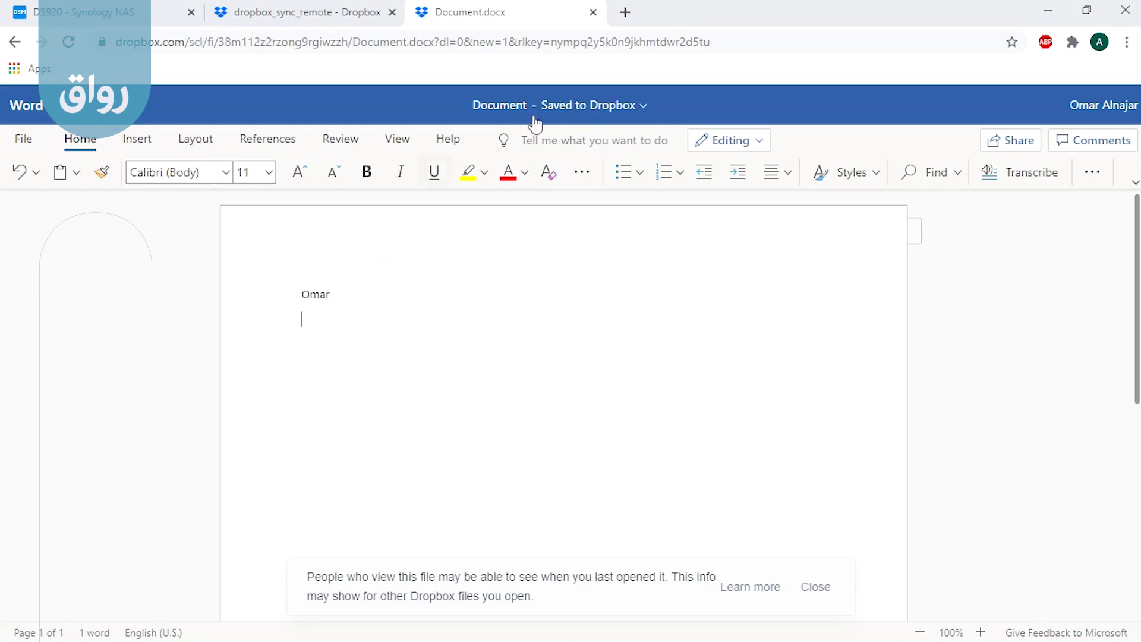
{"action": "left_click", "coordinate": [593, 13]}
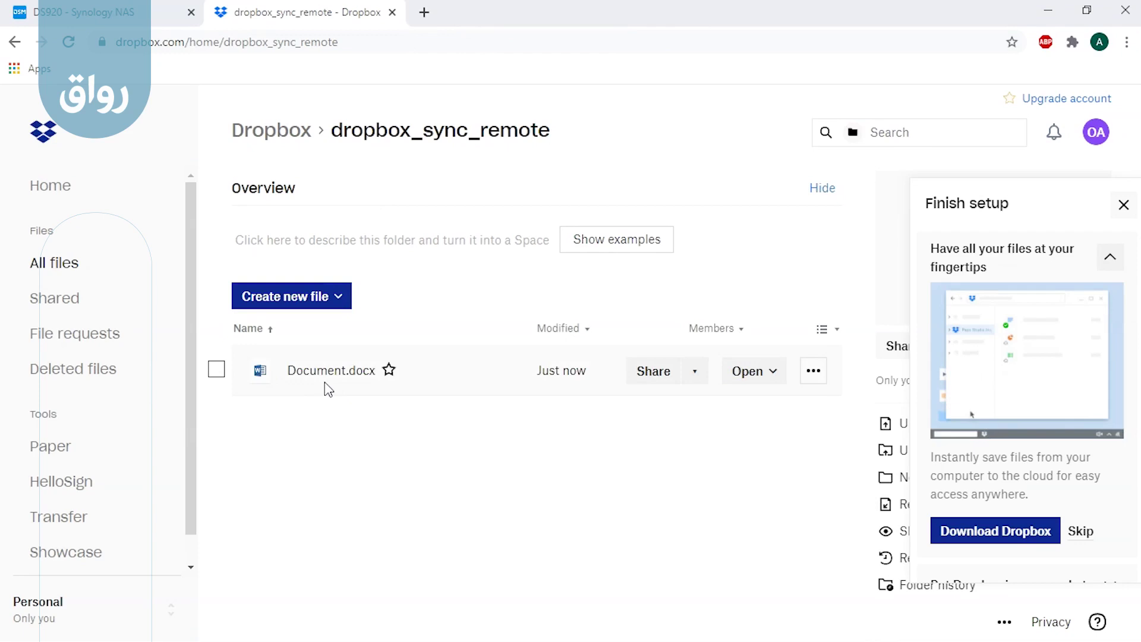
Step: Back on the NAS, check the Cloud Sync status and refresh the dropbox_sync folder
{"action": "left_click", "coordinate": [156, 17]}
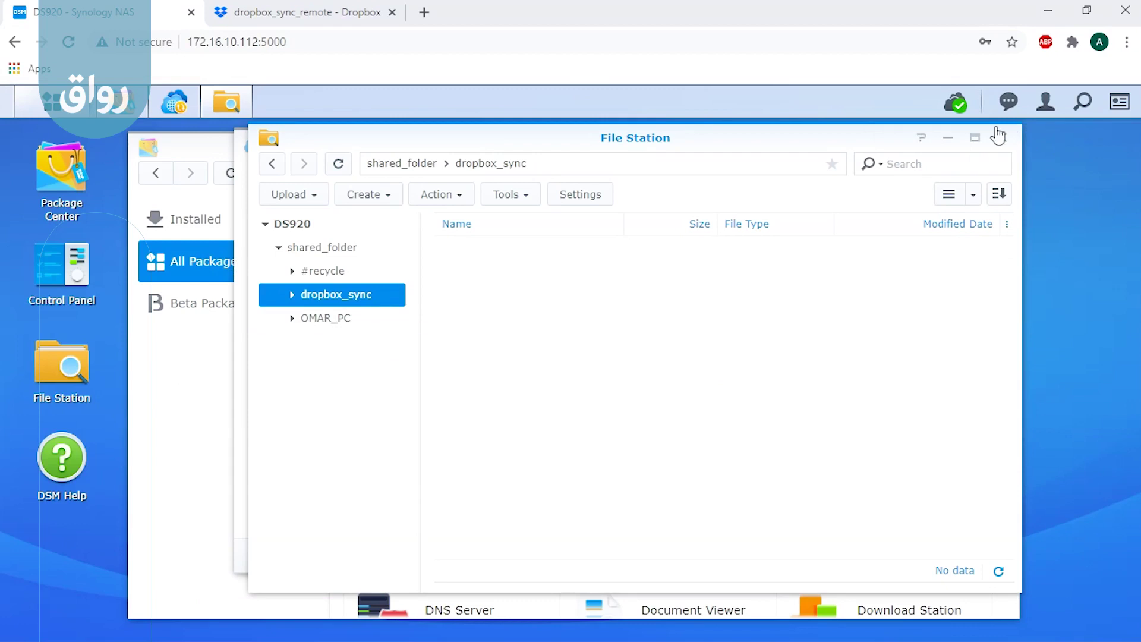
{"action": "left_click", "coordinate": [964, 108]}
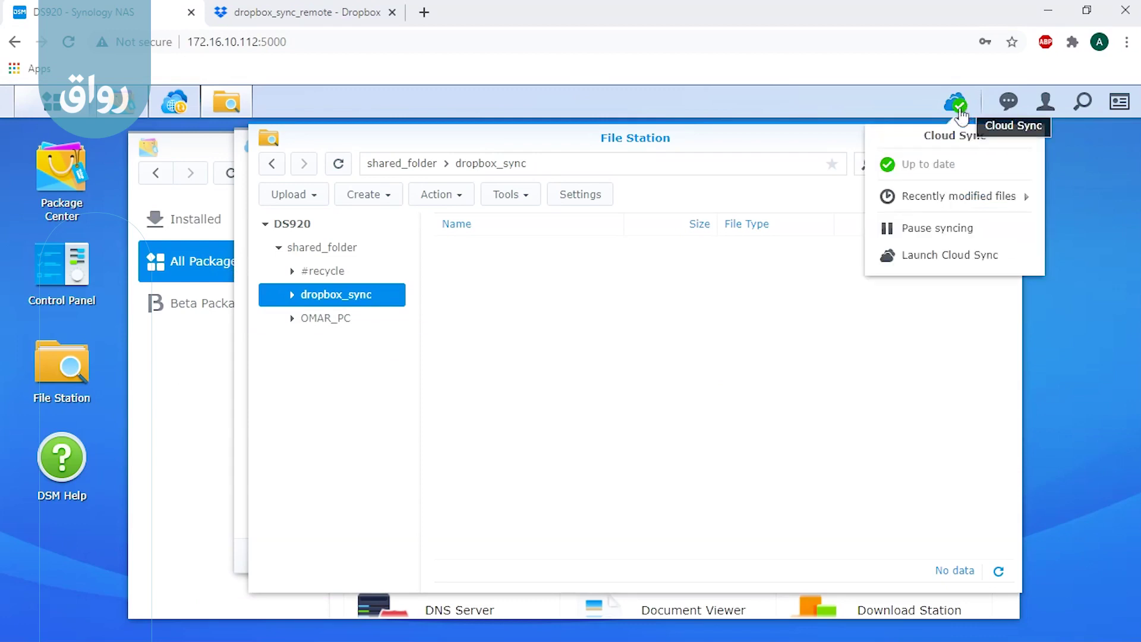
{"action": "left_click", "coordinate": [655, 393]}
{"action": "left_click", "coordinate": [346, 169]}
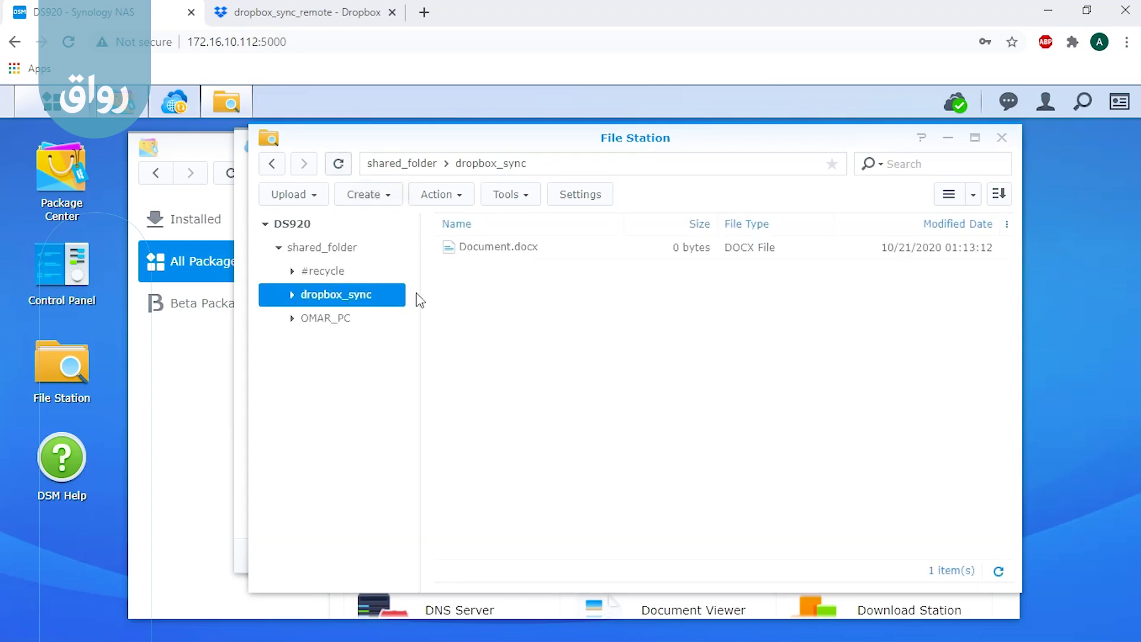
Step: Download Document.docx from dropbox_sync and open it in Word
{"action": "right_click", "coordinate": [547, 255]}
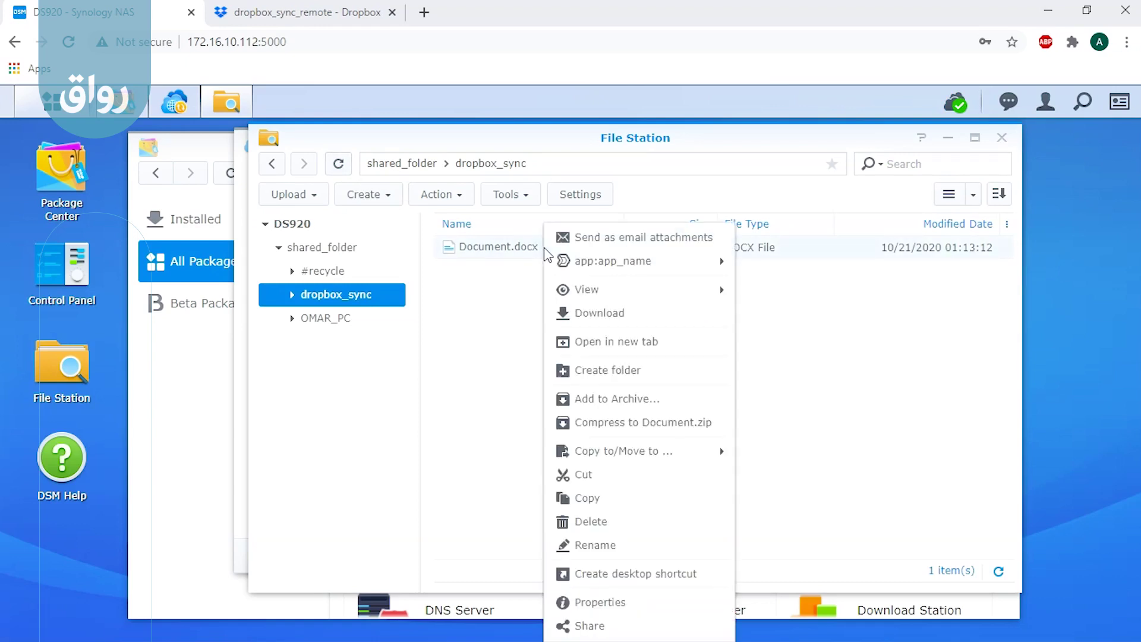
{"action": "left_click", "coordinate": [589, 313]}
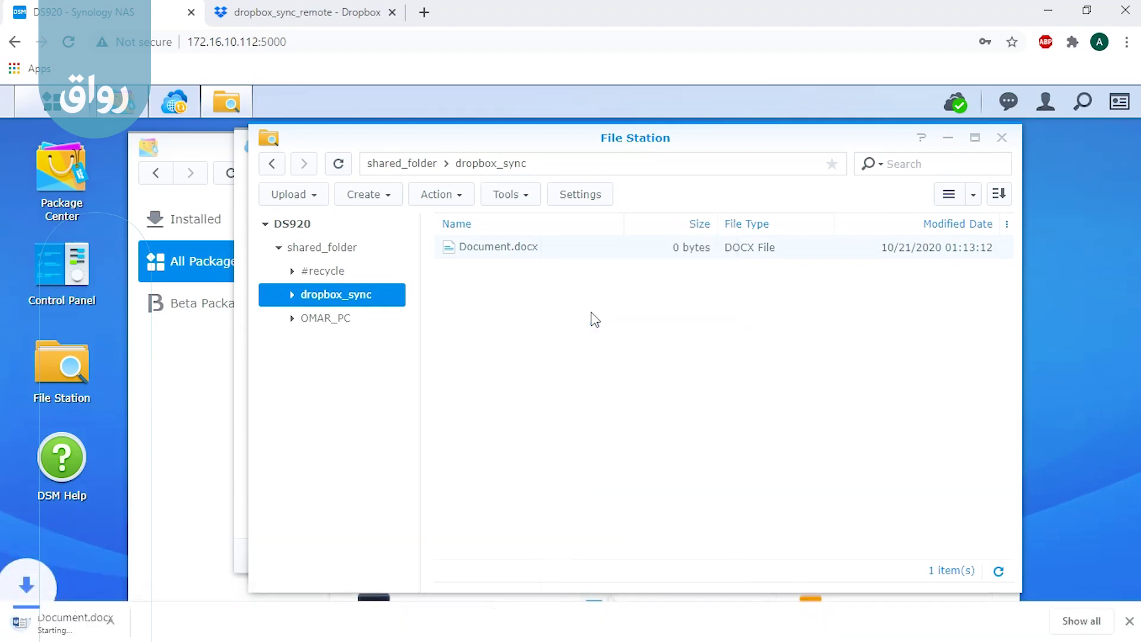
{"action": "left_click", "coordinate": [75, 623]}
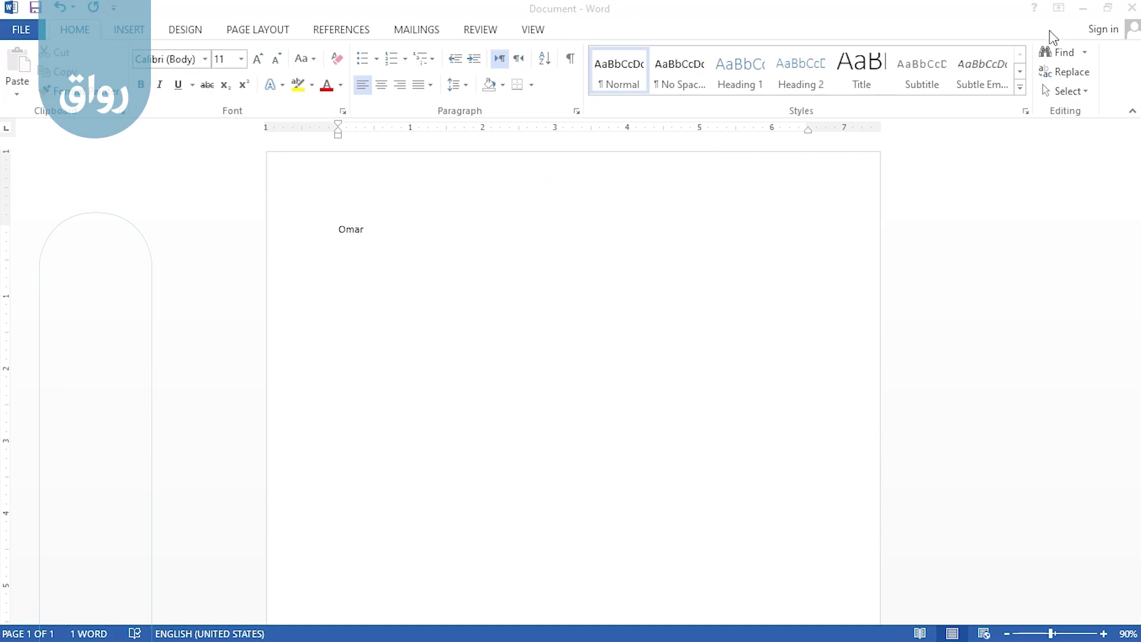
Step: Minimize Word to see dropbox_sync listing Document.docx at 10.8 KB
{"action": "left_click", "coordinate": [1083, 9]}
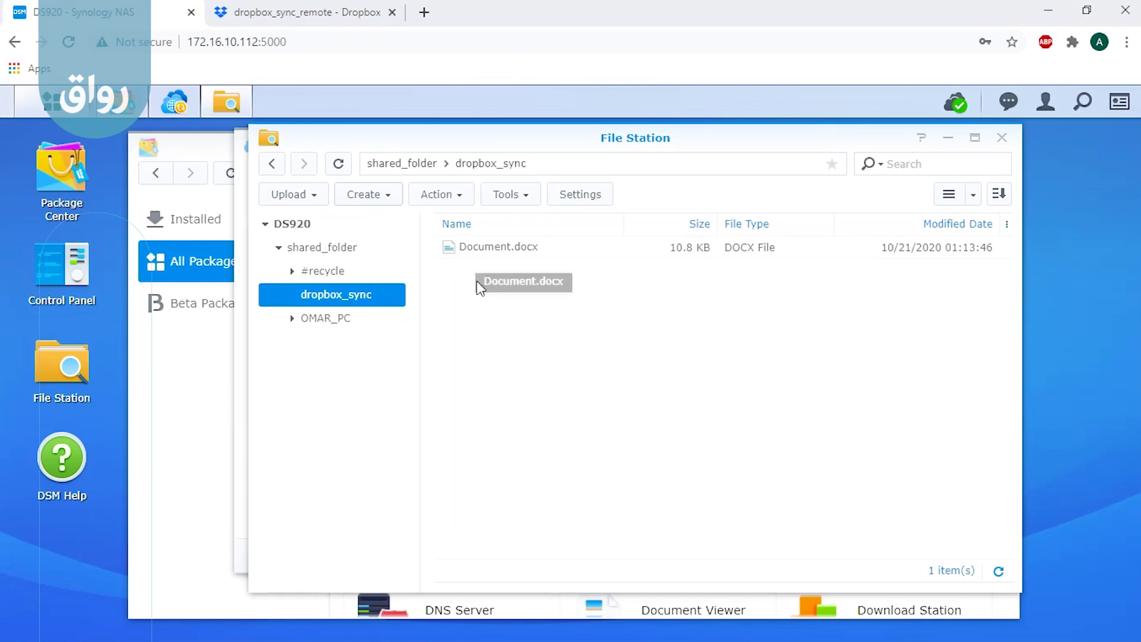
Step: Create a folder named omar2 in dropbox_sync, then switch to the Dropbox web page
{"action": "left_click", "coordinate": [380, 196]}
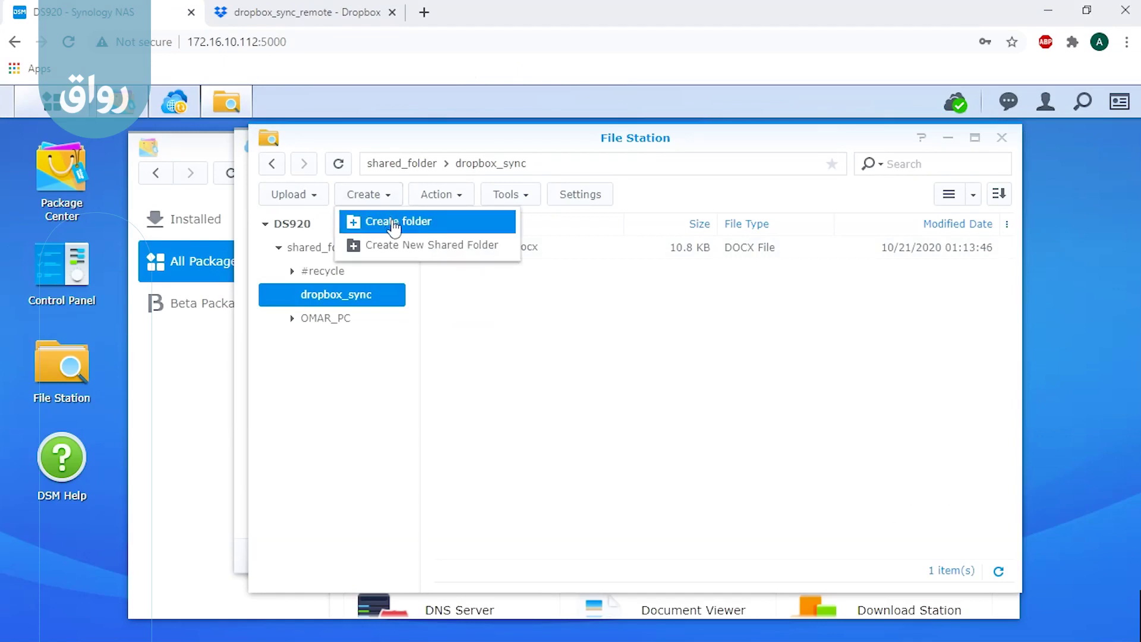
{"action": "left_click", "coordinate": [393, 227]}
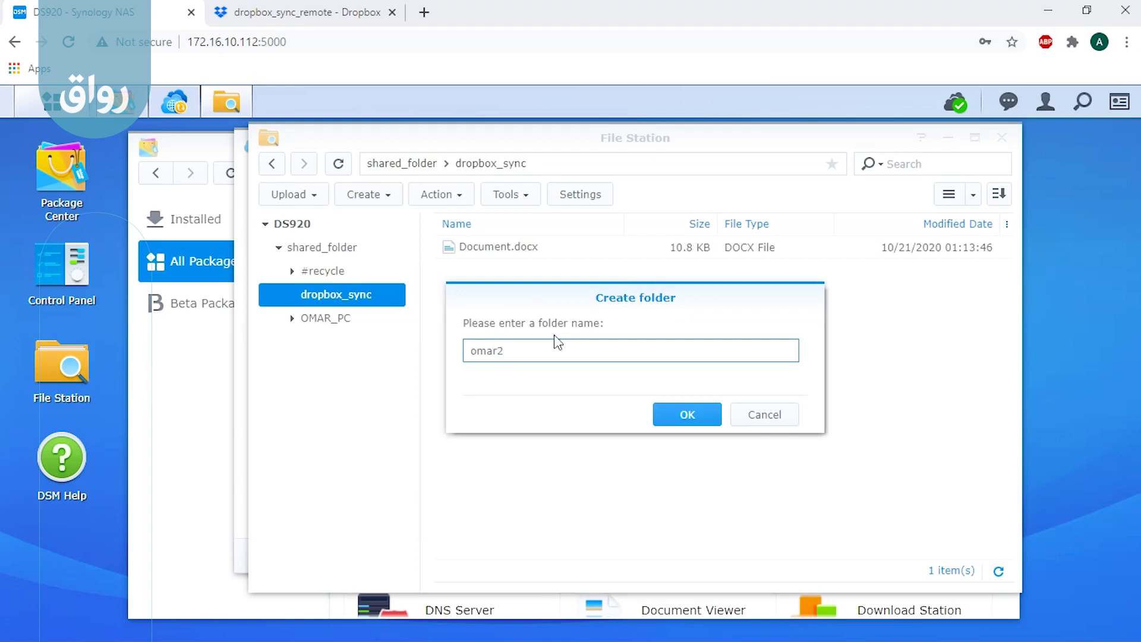
{"action": "left_click", "coordinate": [681, 414]}
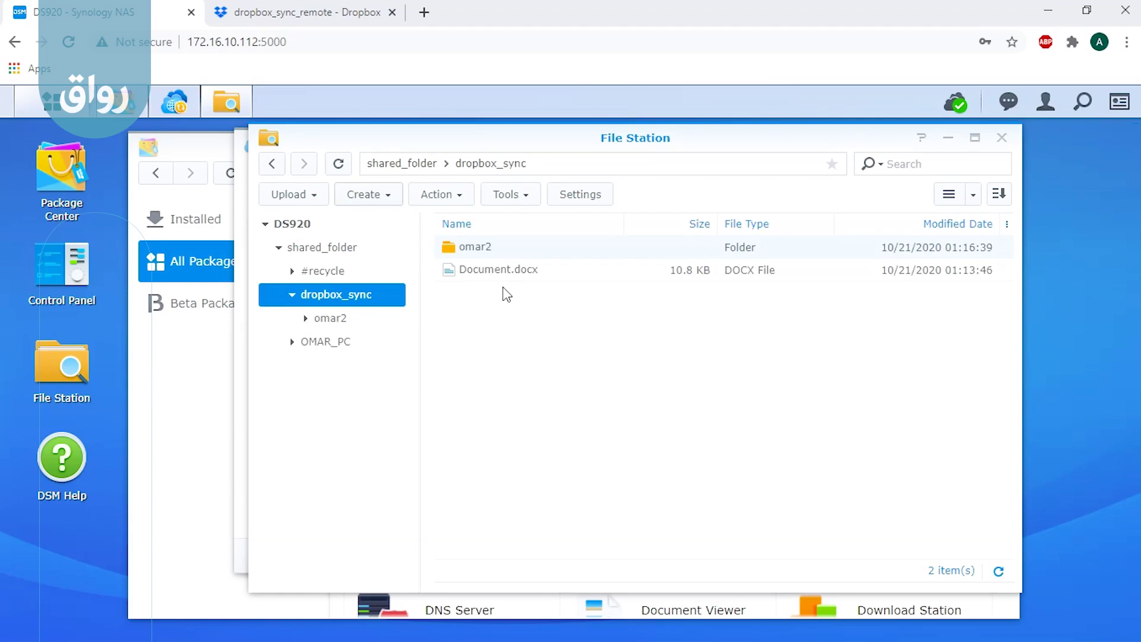
{"action": "left_click", "coordinate": [299, 14]}
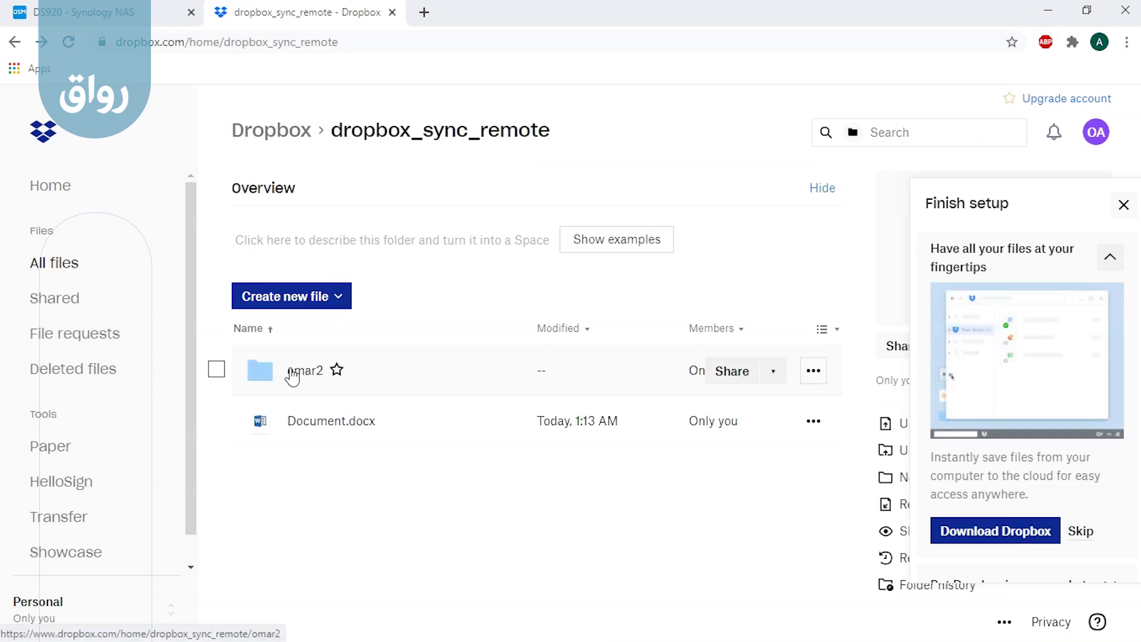
Step: Compare Dropbox and NAS listings, deselecting Document.docx, until both show omar2 and Document.docx
{"action": "key", "text": "ctrl+Tab"}
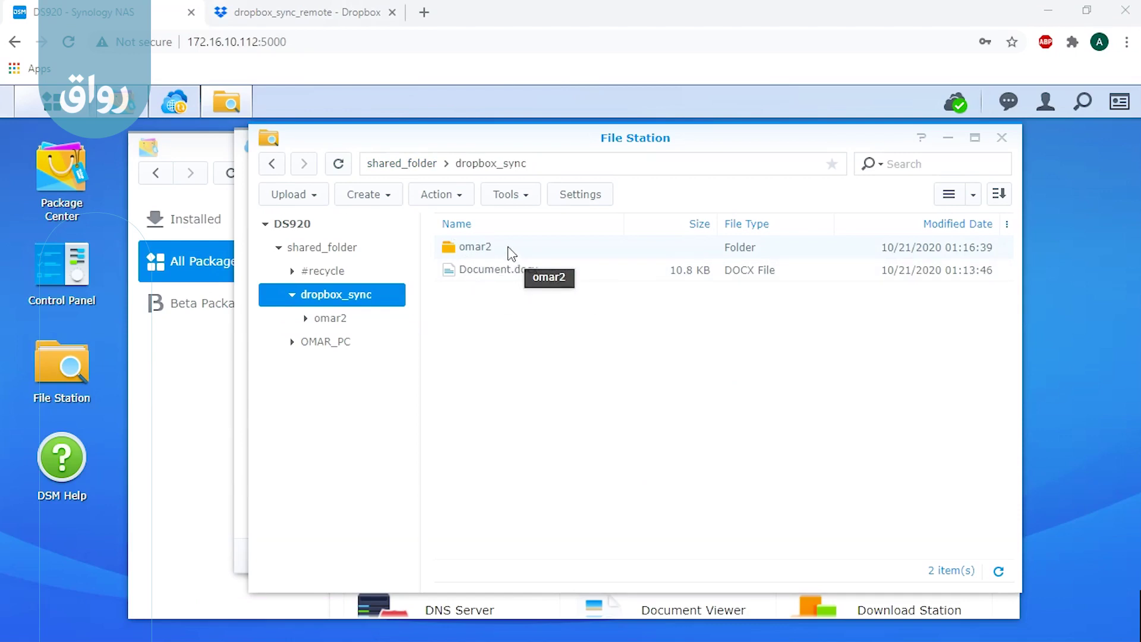
{"action": "left_click", "coordinate": [319, 14]}
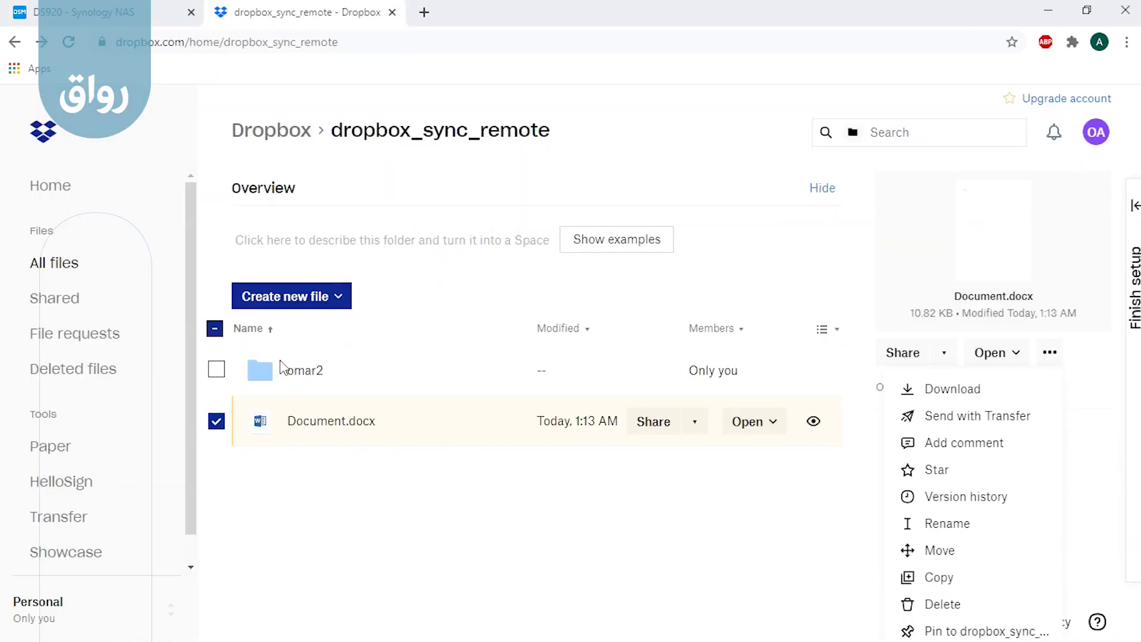
{"action": "left_click", "coordinate": [218, 423]}
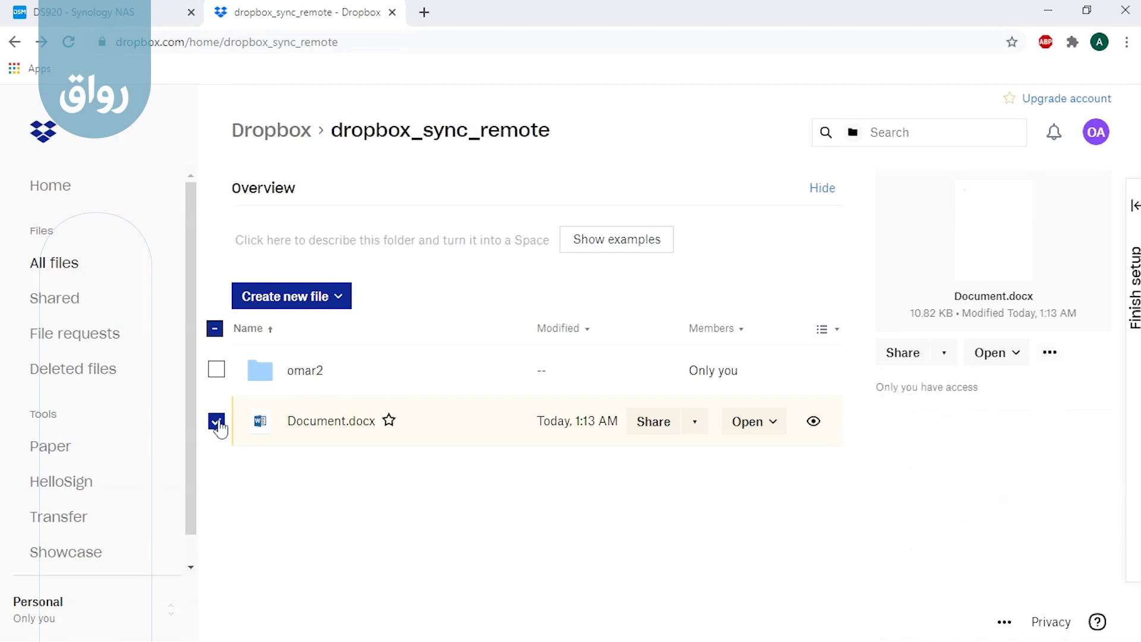
{"action": "left_click", "coordinate": [219, 423]}
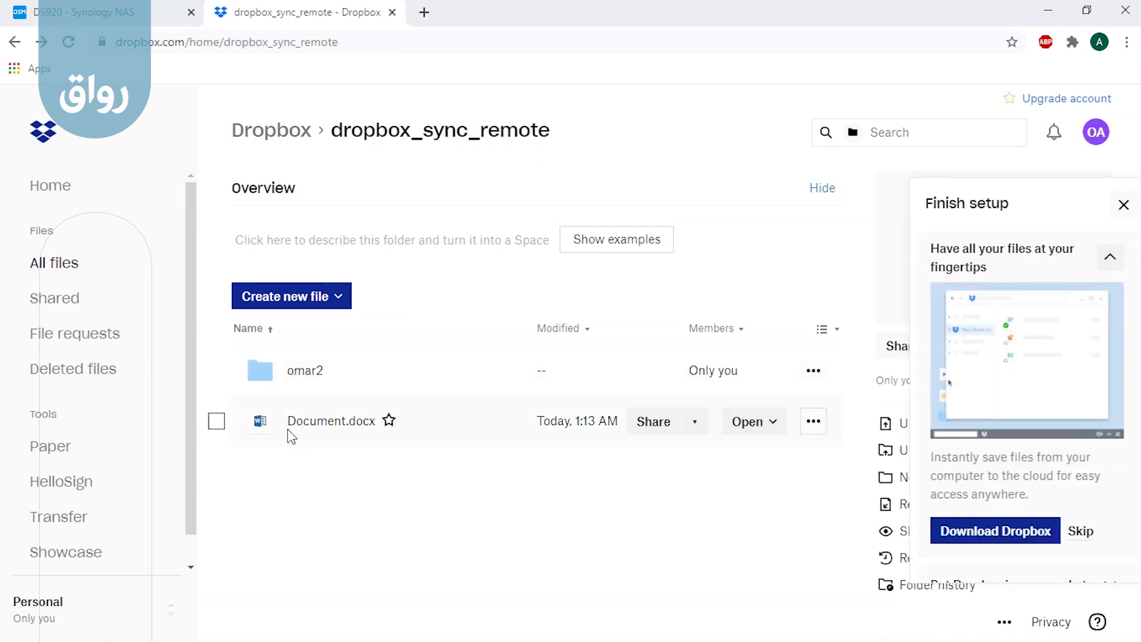
{"action": "left_click", "coordinate": [139, 18]}
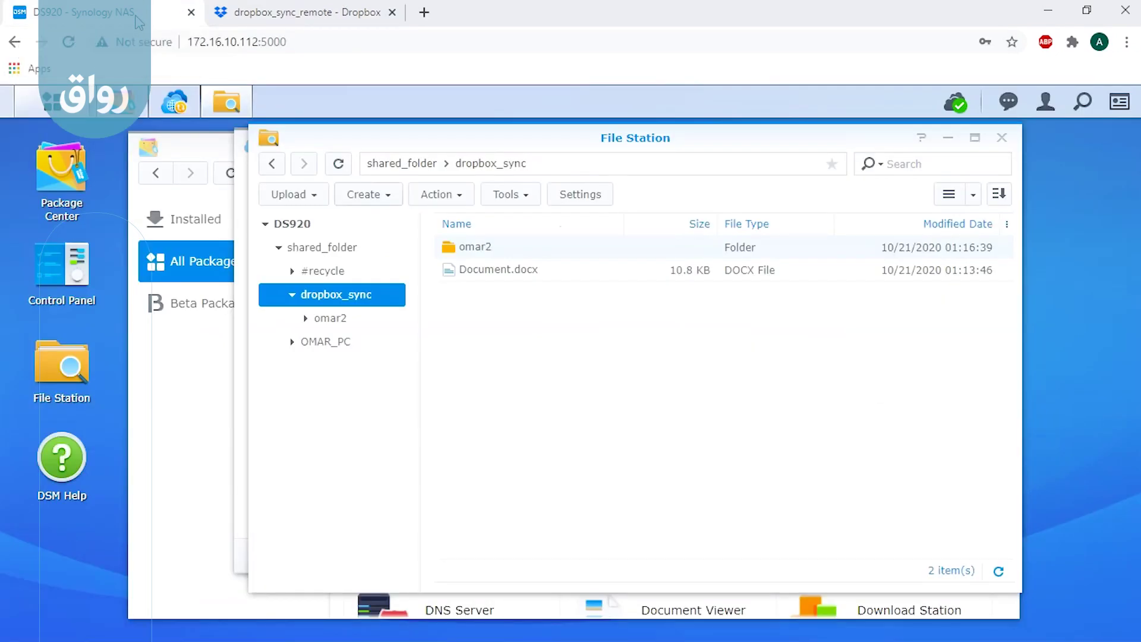
{"action": "left_click_drag", "start_coordinate": [534, 275], "coordinate": [440, 285]}
Step: Delete Document.docx from dropbox_sync_remote in Dropbox and view the Deleted files page
{"action": "left_click", "coordinate": [306, 12]}
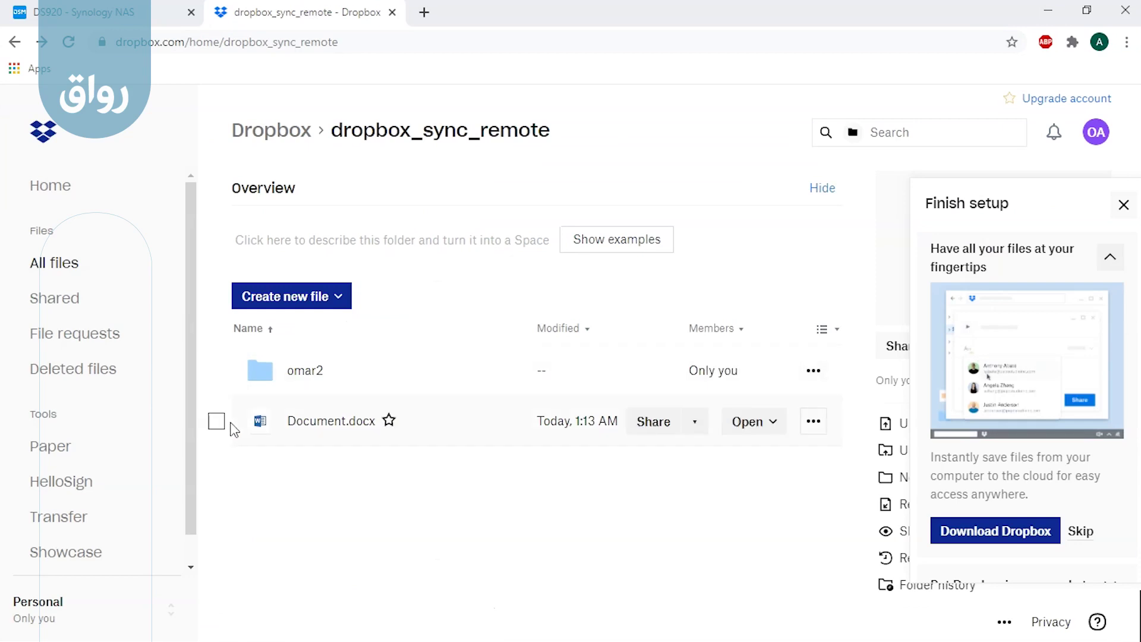
{"action": "left_click", "coordinate": [217, 422]}
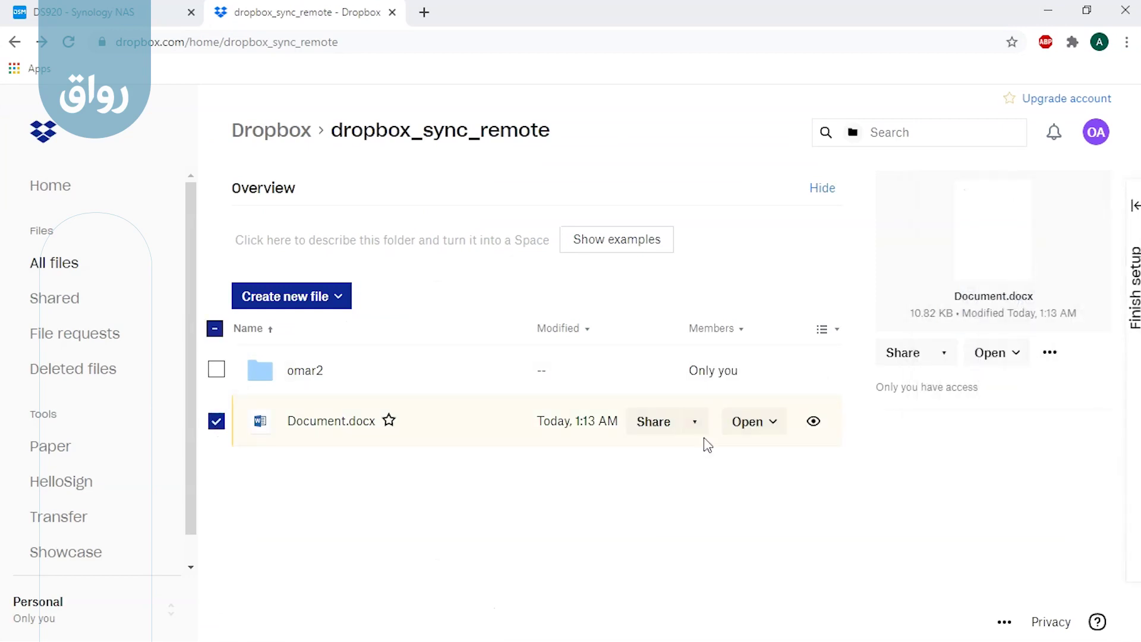
{"action": "left_click", "coordinate": [1048, 354]}
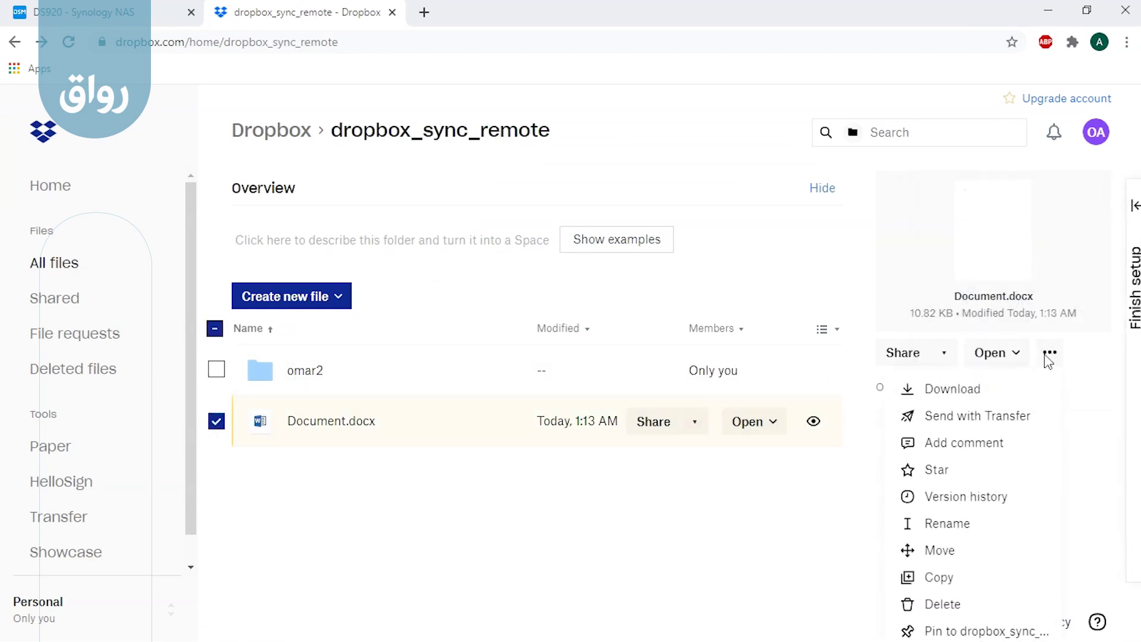
{"action": "left_click", "coordinate": [929, 607]}
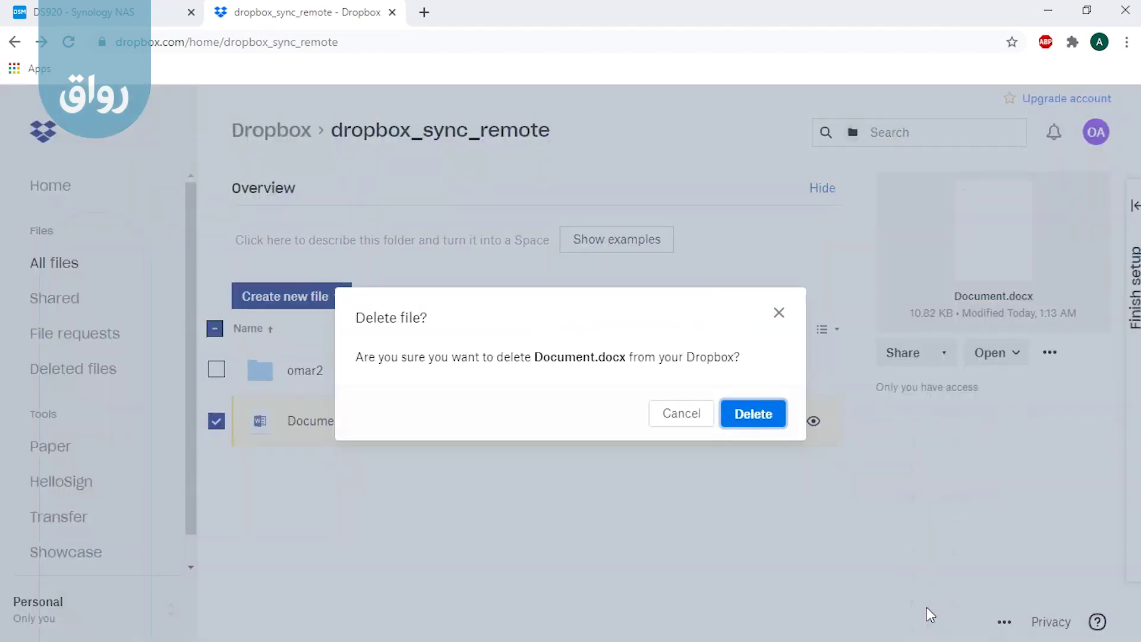
{"action": "left_click", "coordinate": [746, 420]}
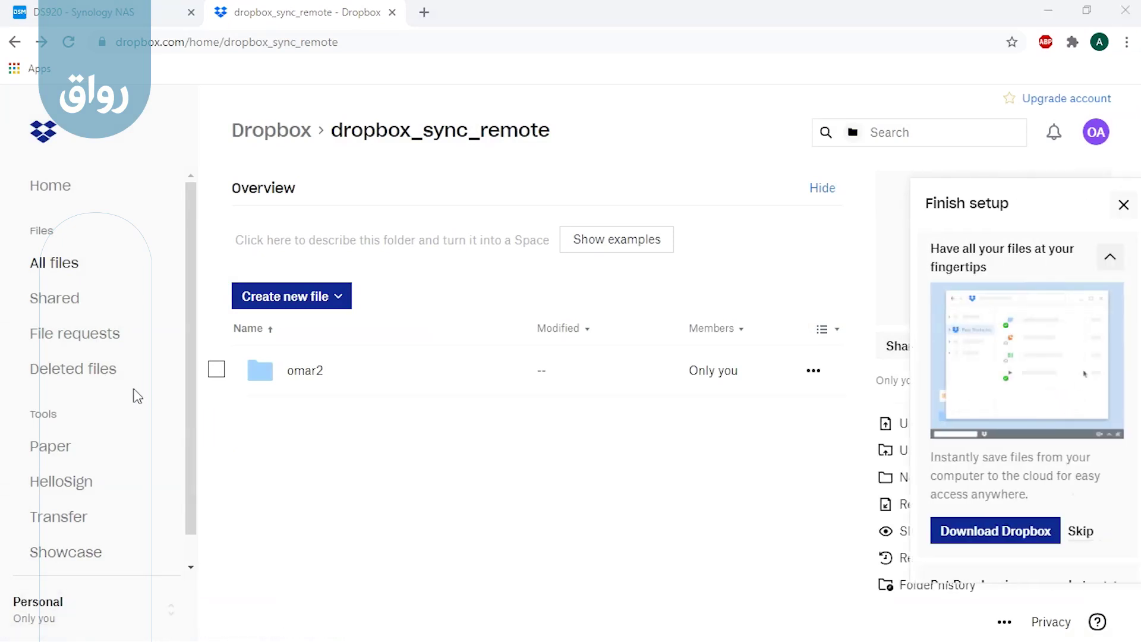
{"action": "left_click", "coordinate": [85, 376]}
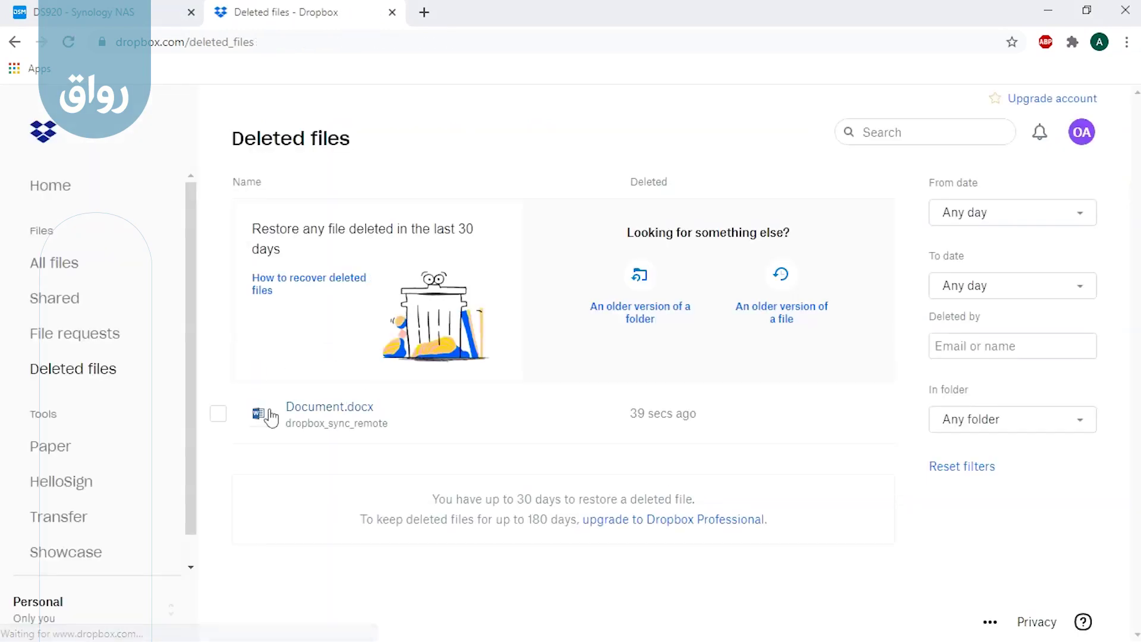
Step: Permanently delete Document.docx from Dropbox's Deleted files, then go back to the NAS tab
{"action": "left_click", "coordinate": [220, 420]}
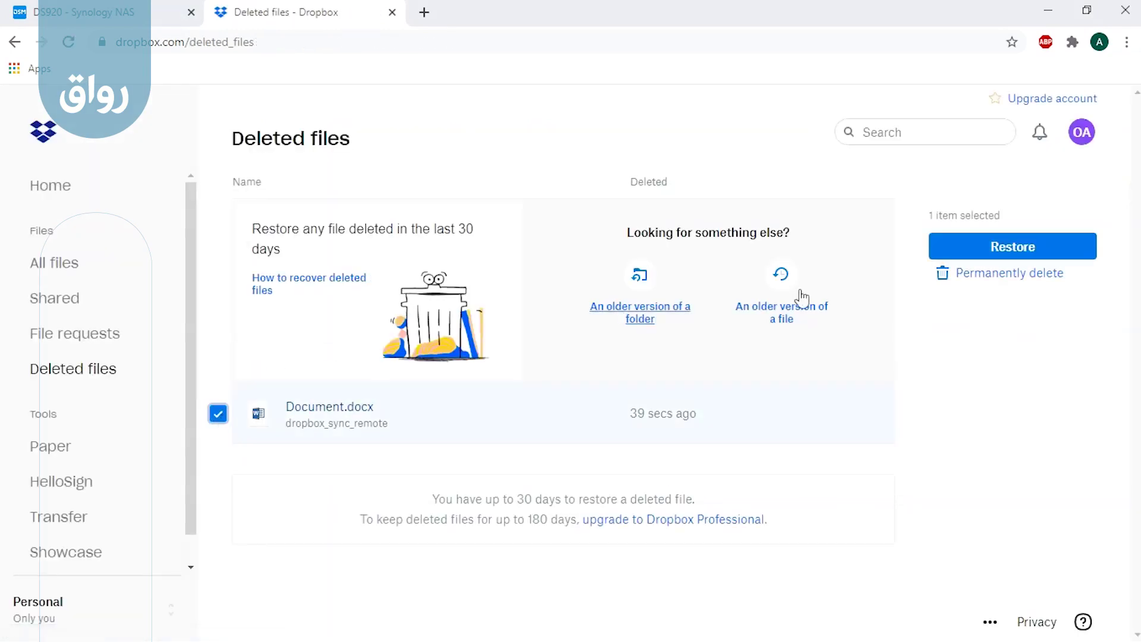
{"action": "left_click", "coordinate": [1009, 278]}
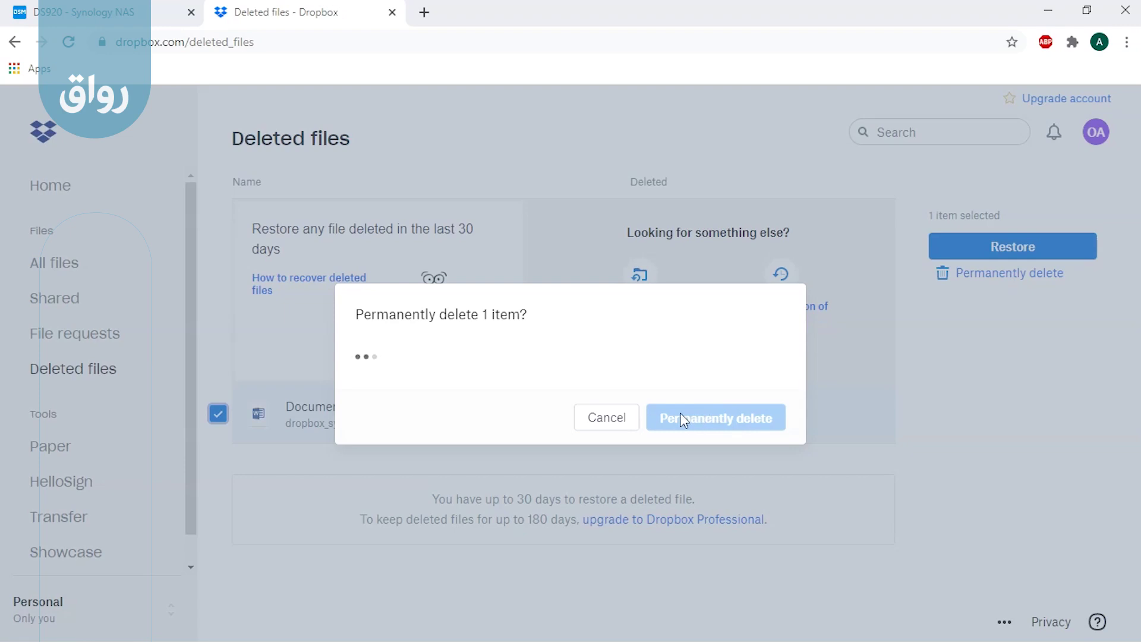
{"action": "left_click", "coordinate": [682, 422]}
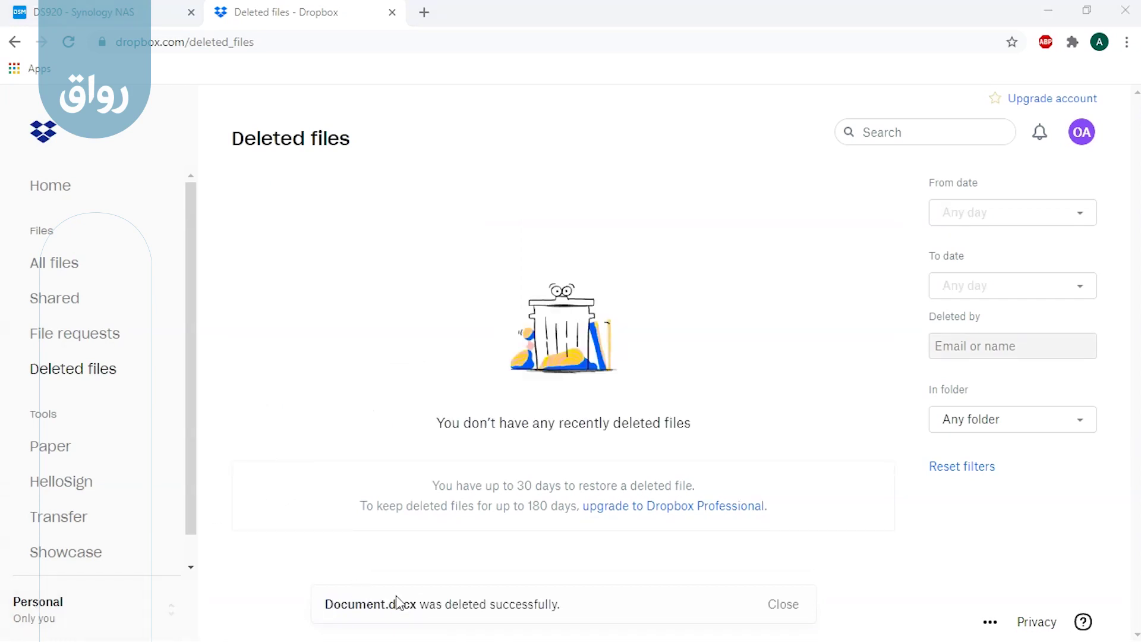
{"action": "left_click", "coordinate": [132, 11]}
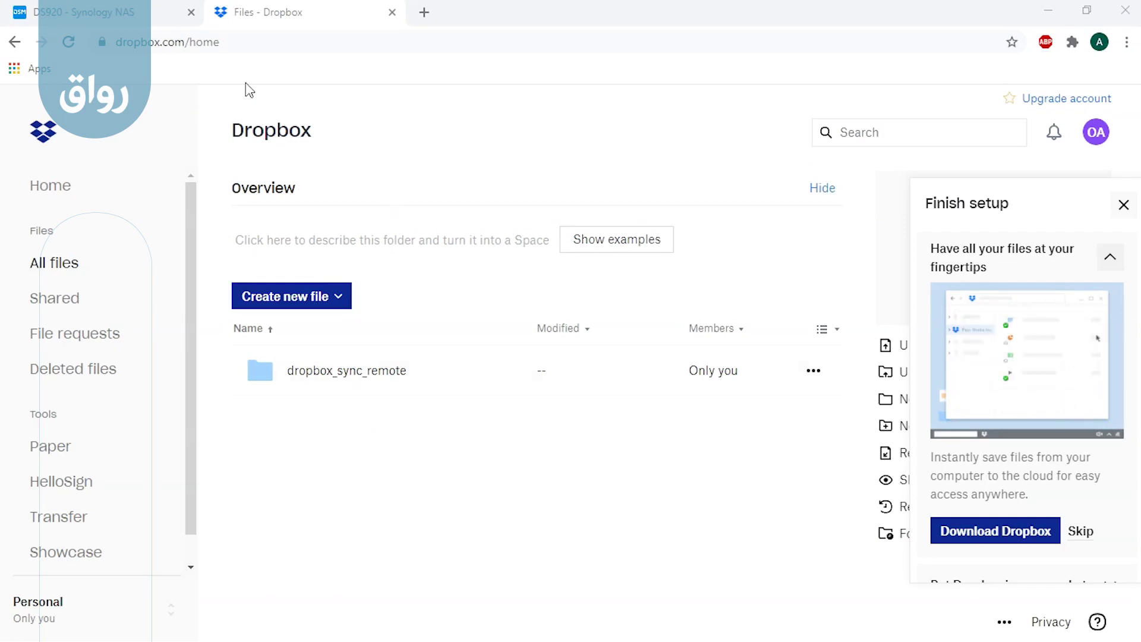
Step: Open Cloud Sync on the NAS to see the dropbox_sync task marked Up to date
{"action": "left_click", "coordinate": [164, 22]}
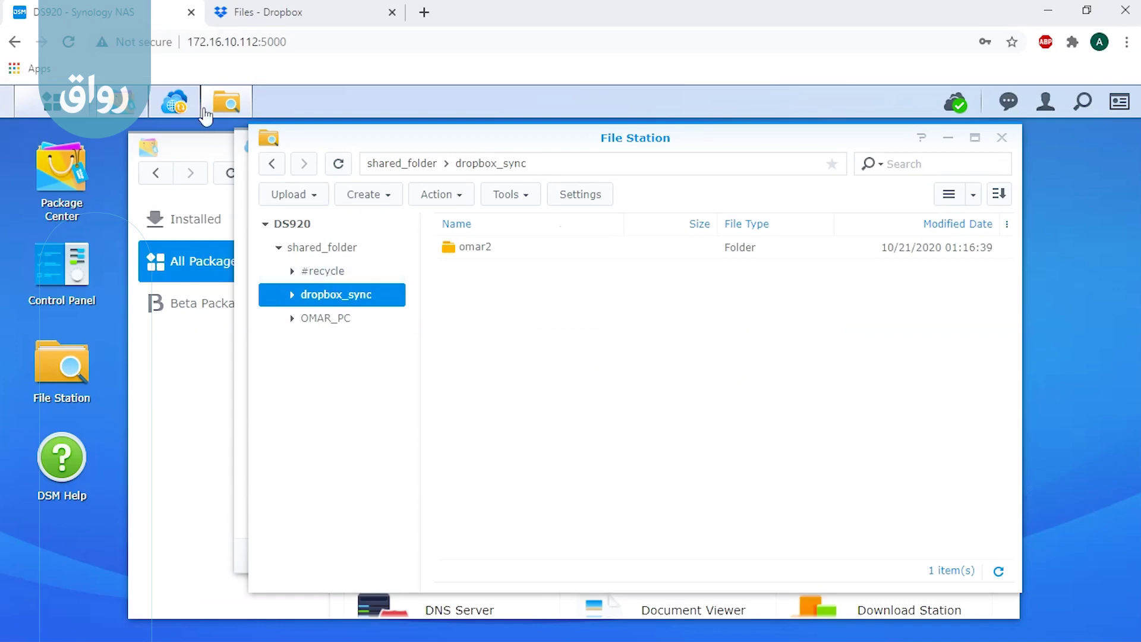
{"action": "left_click", "coordinate": [175, 106]}
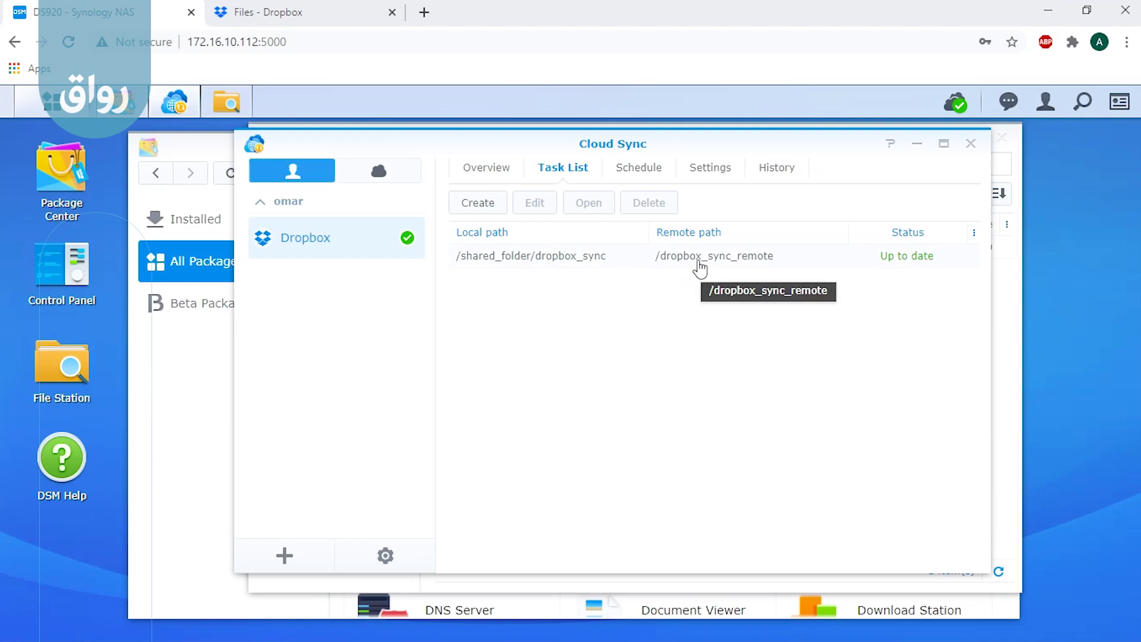
Step: View Cloud Sync's Schedule settings, with every hour of every day set to Run
{"action": "left_click", "coordinate": [641, 168]}
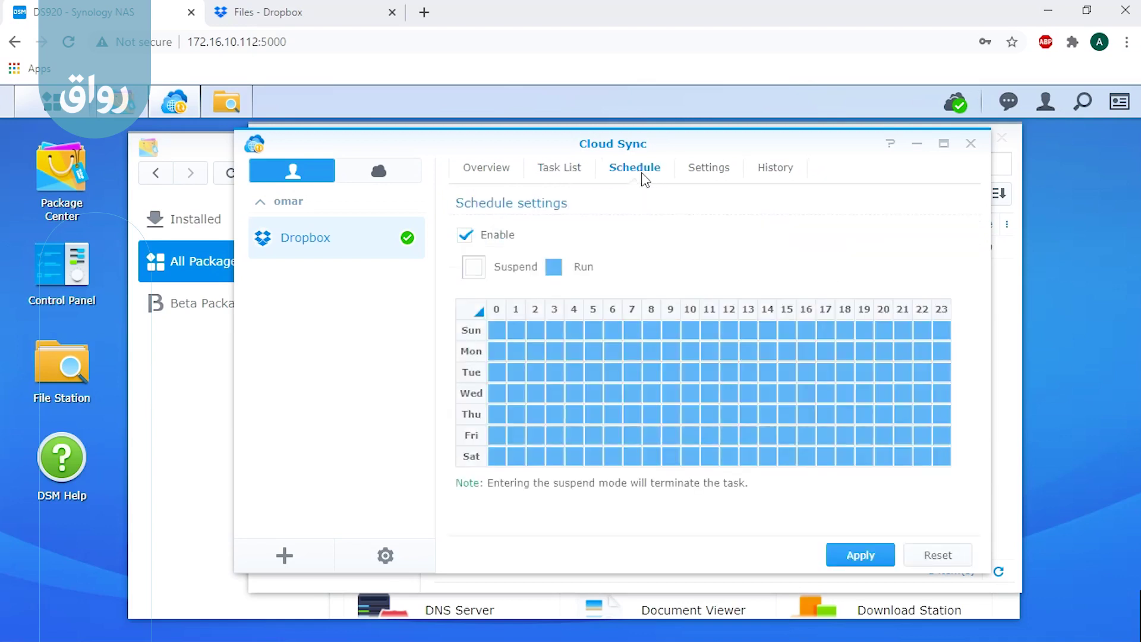